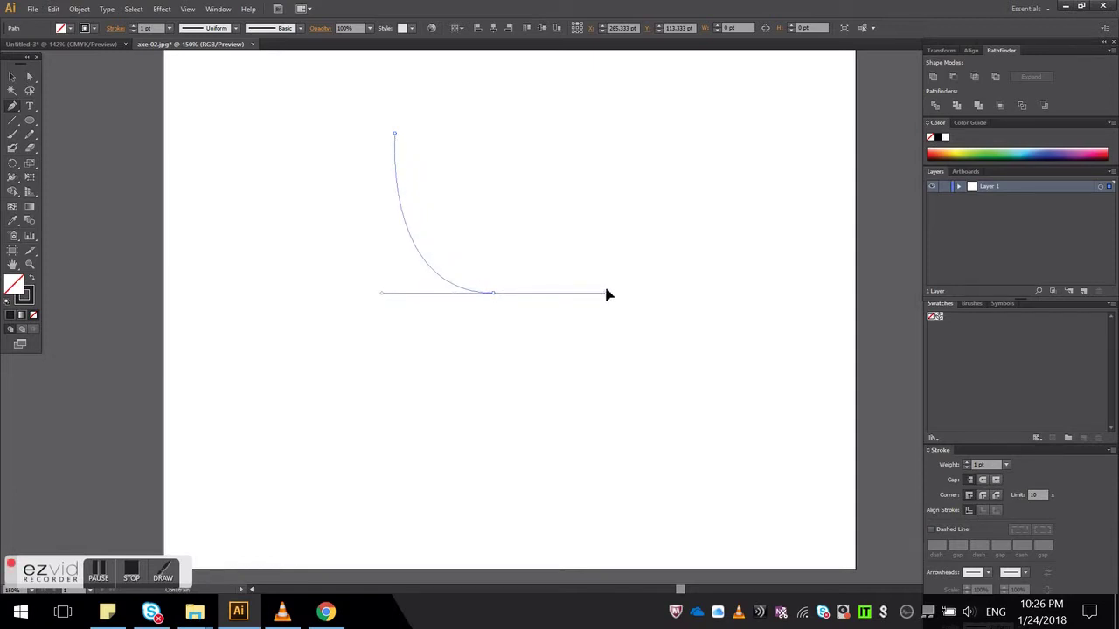
Select the curved path and set its stroke weight to 6 pt
left_click(12, 77)
left_click(329, 168)
left_click_drag(345, 175, 438, 214)
left_click(133, 26)
left_click(132, 26)
left_click(133, 26)
left_click(133, 27)
left_click(350, 161)
mouse_move(354, 167)
left_mouse_down()
mouse_move(404, 179)
mouse_move(419, 208)
left_mouse_up()
left_click(133, 26)
left_click(366, 178)
Create a mirrored copy of the curve with Reflect across the vertical axis
right_click(402, 209)
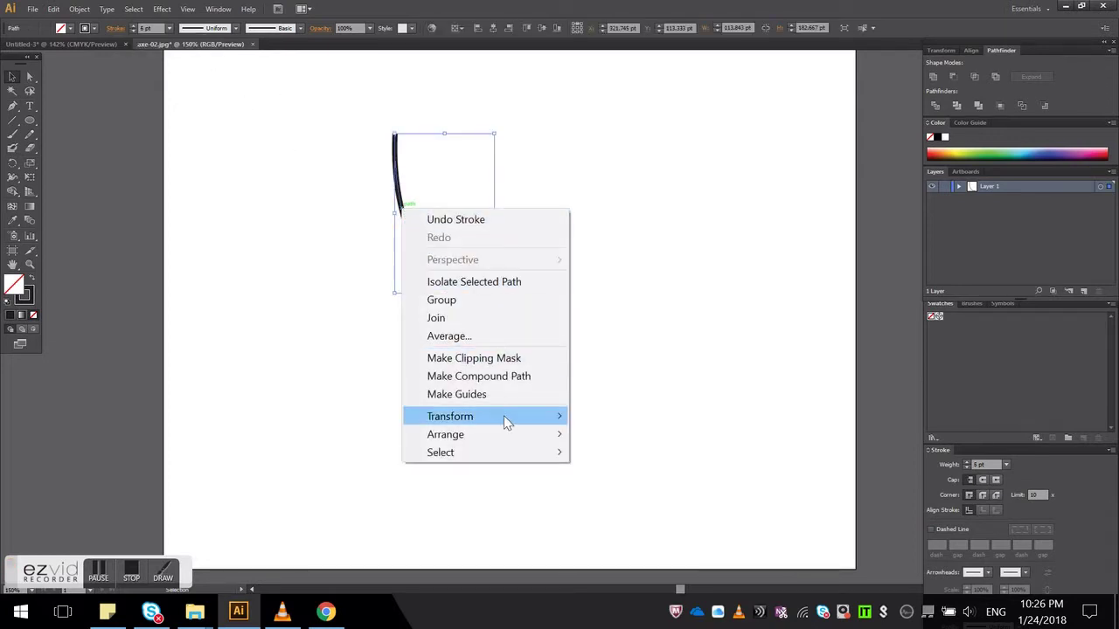
mouse_move(504, 418)
left_click(611, 473)
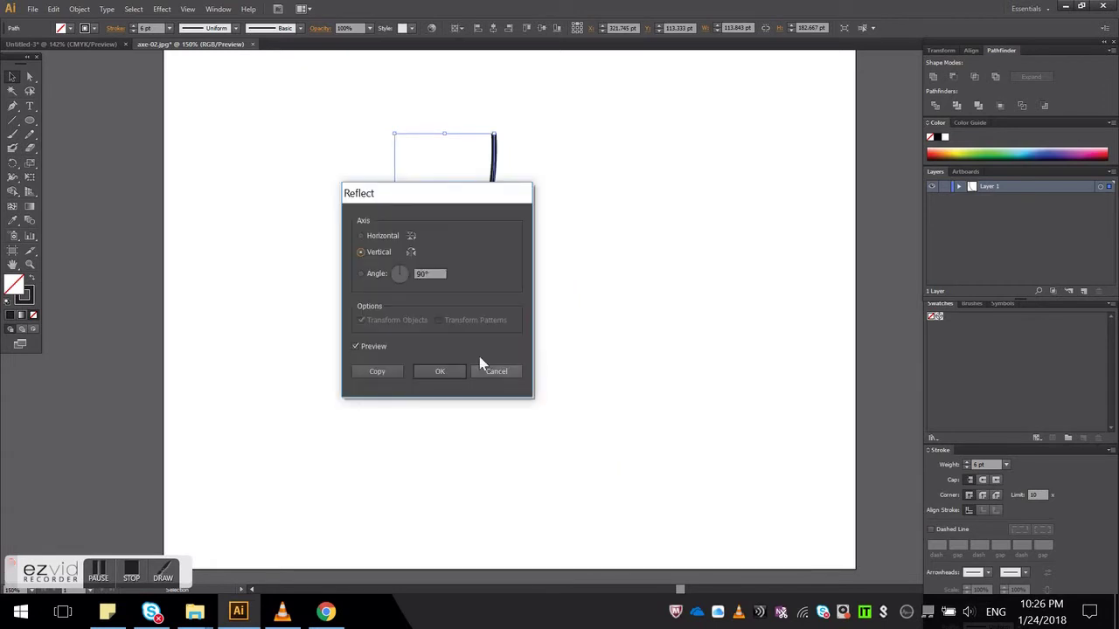
left_click(376, 372)
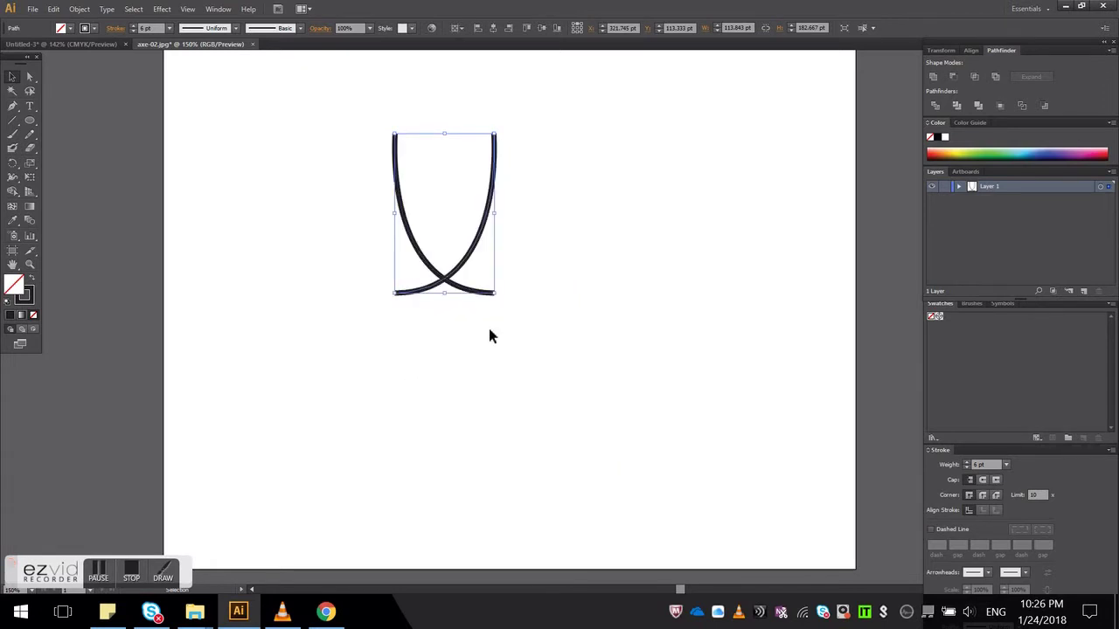
Nudge the mirrored curve horizontally away from the original until their lower ends meet and form a U-shaped bowl
key("Right")
key("Right")
key("Right")
key("Right")
key("Right")
key("Right")
key("Right")
key("Right")
key("Right")
key("Right")
key("Right")
key("Right")
key("Right")
key("Right")
key("Right")
key("Right")
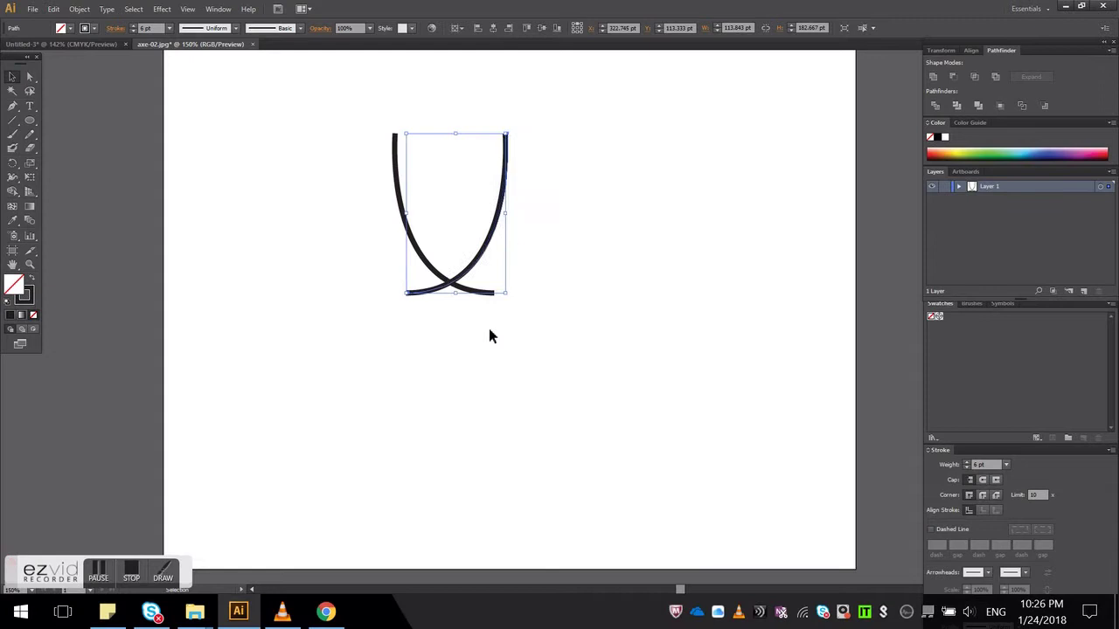
key("Right")
key("Right")
key("Right")
key("Right")
key("Right")
key("Right")
key("Right")
key("Right")
key("Right")
key("Right")
key("Right")
key("Right")
key("Right")
key("Right")
key("Right")
key("Right")
key("Right")
key("Right")
key("Right")
key("Right")
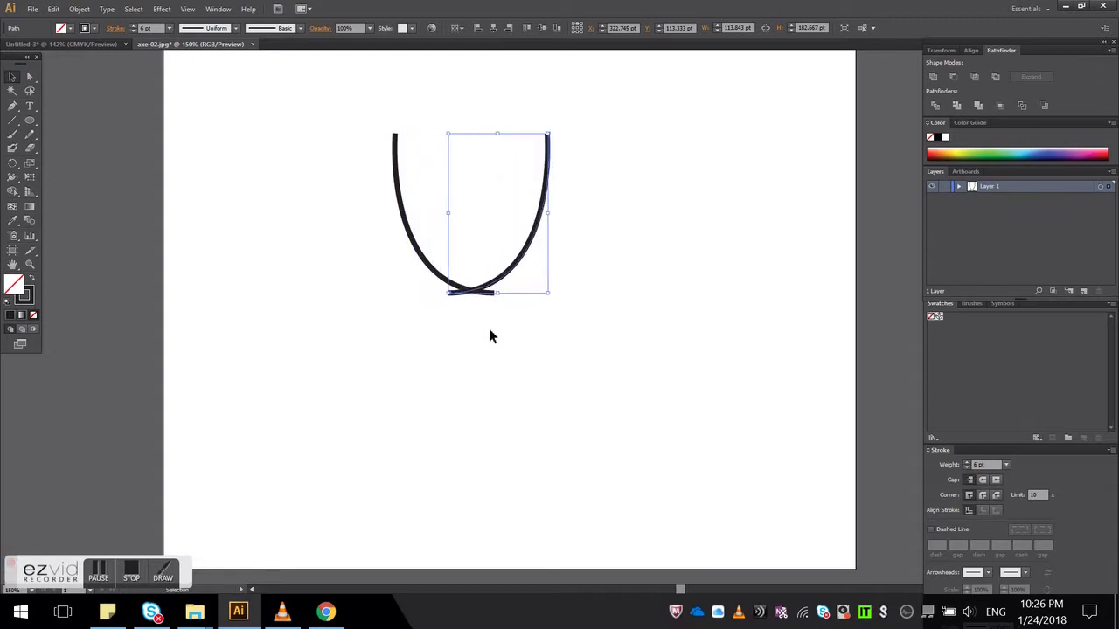
key("Right")
key("Right")
key("Right")
key("Right")
key("Right")
key("Right")
key("Right")
key("Right")
key("Right")
key("Right")
key("Right")
key("Right")
key("Right")
key("Right")
key("Right")
key("Right")
key("Right")
key("Right")
key("Right")
key("Right")
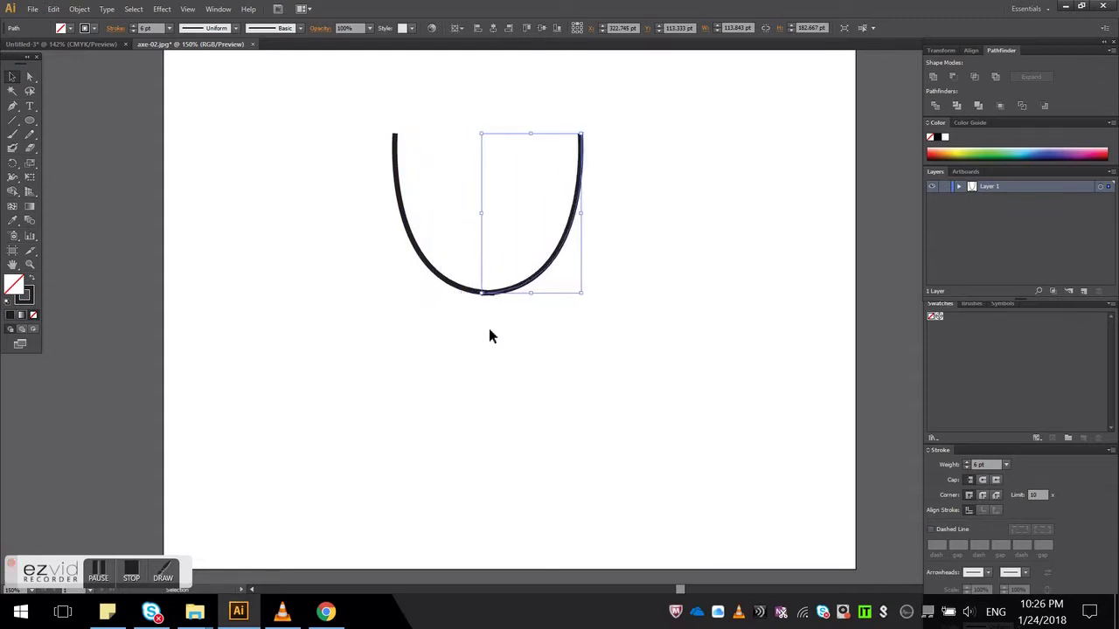
key("Right")
key("Right")
key("Right")
key("Right")
key("Right")
key("Right")
Select both bowl halves and join them into one path
left_click(487, 292)
left_click(516, 240)
left_click_drag(340, 195, 591, 341)
right_click(528, 289)
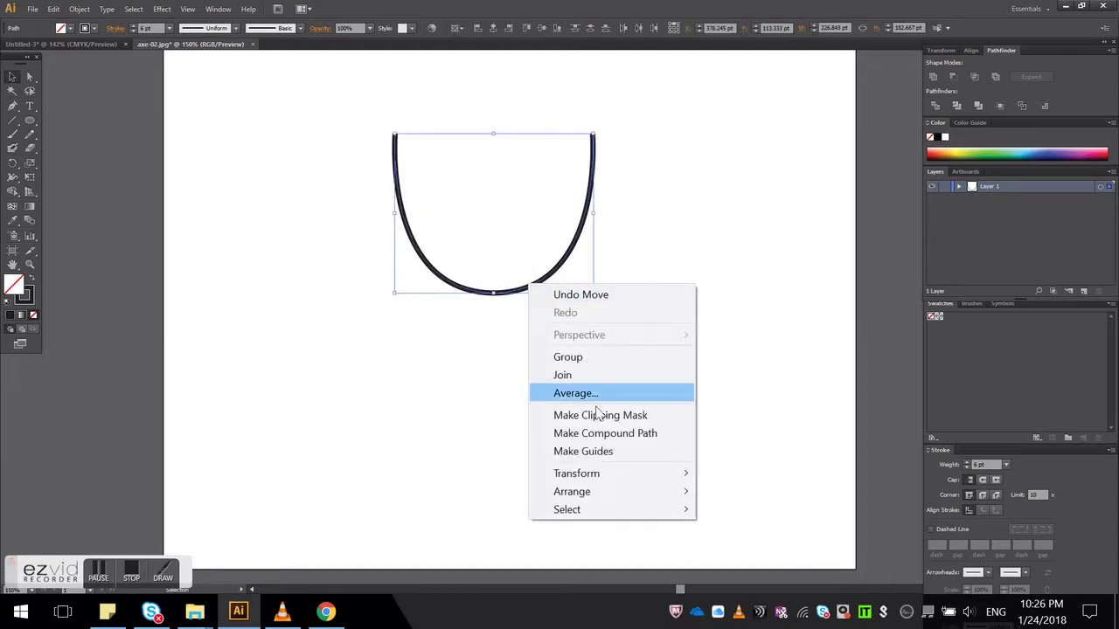
left_click(599, 374)
Set the joined bowl outline's stroke weight to 8 pt and deselect it
left_click(395, 210)
left_click(133, 25)
left_click(132, 25)
left_click(314, 160)
Draw a straight vertical stem with the Pen tool, running down from the lowest point of the bowl
left_click(12, 105)
left_click(495, 296)
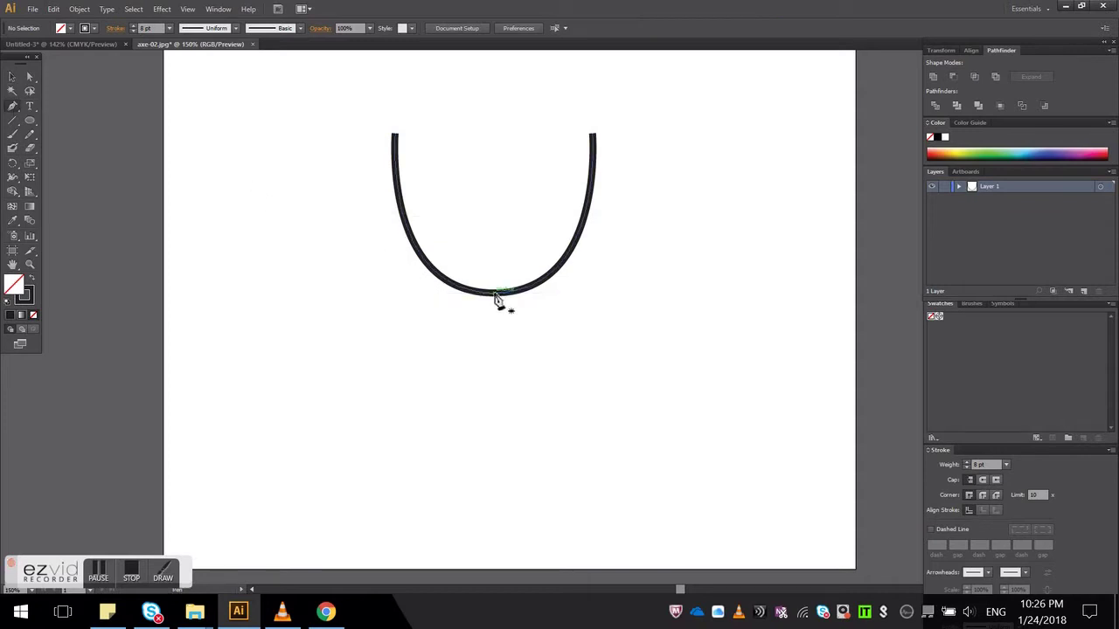
left_click(494, 486)
left_click(15, 77)
left_click(345, 207)
Select the bowl and stem together and give their strokes round caps
left_click_drag(390, 232, 636, 360)
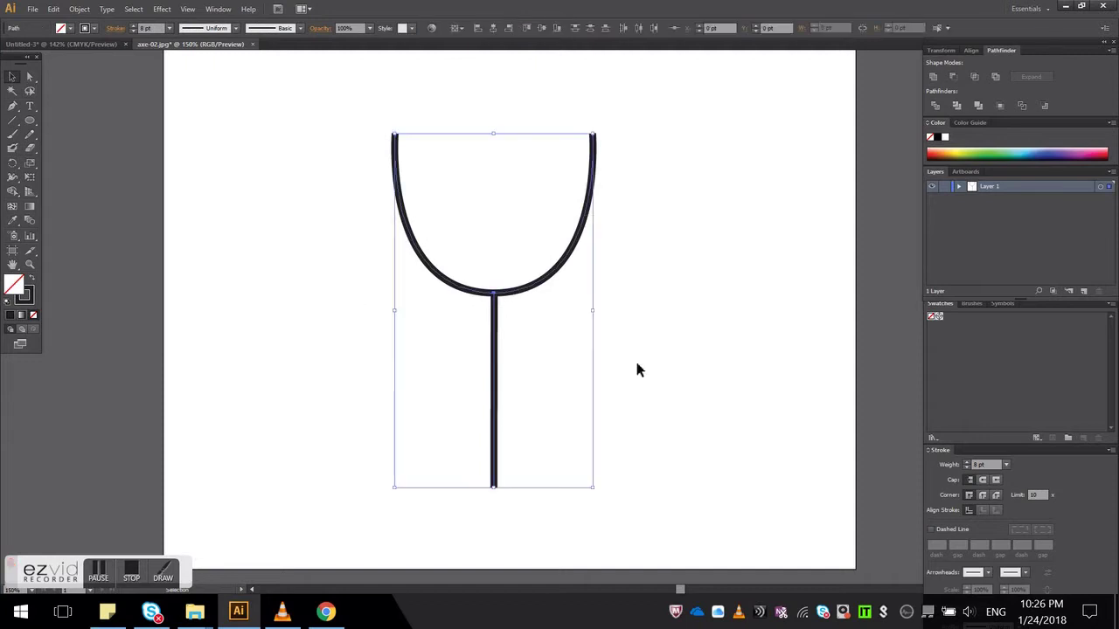
left_click(983, 481)
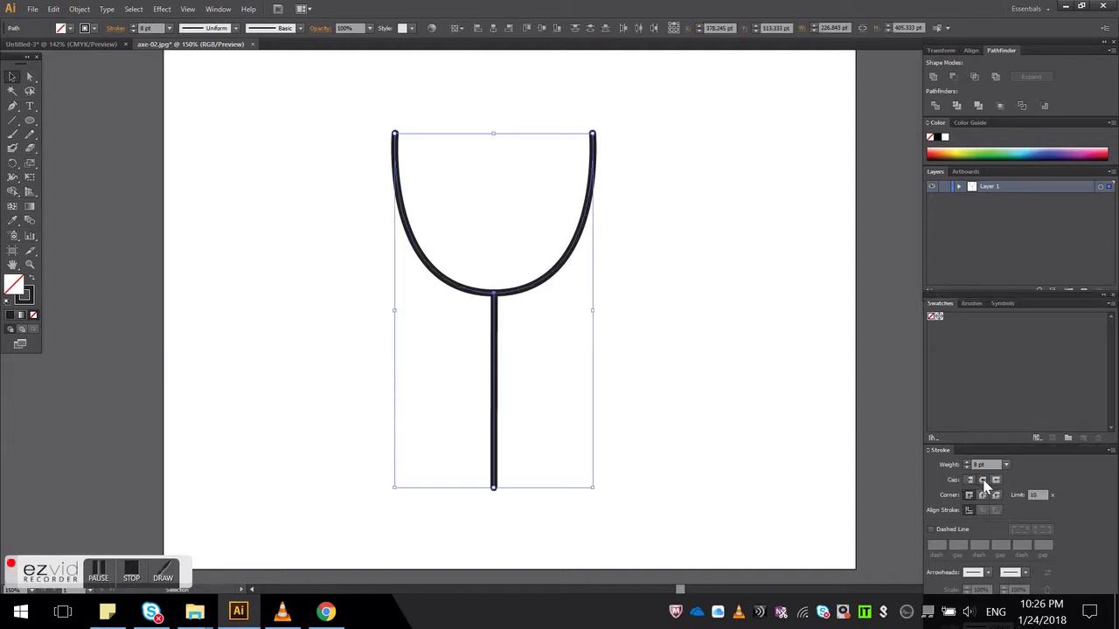
left_click(742, 362)
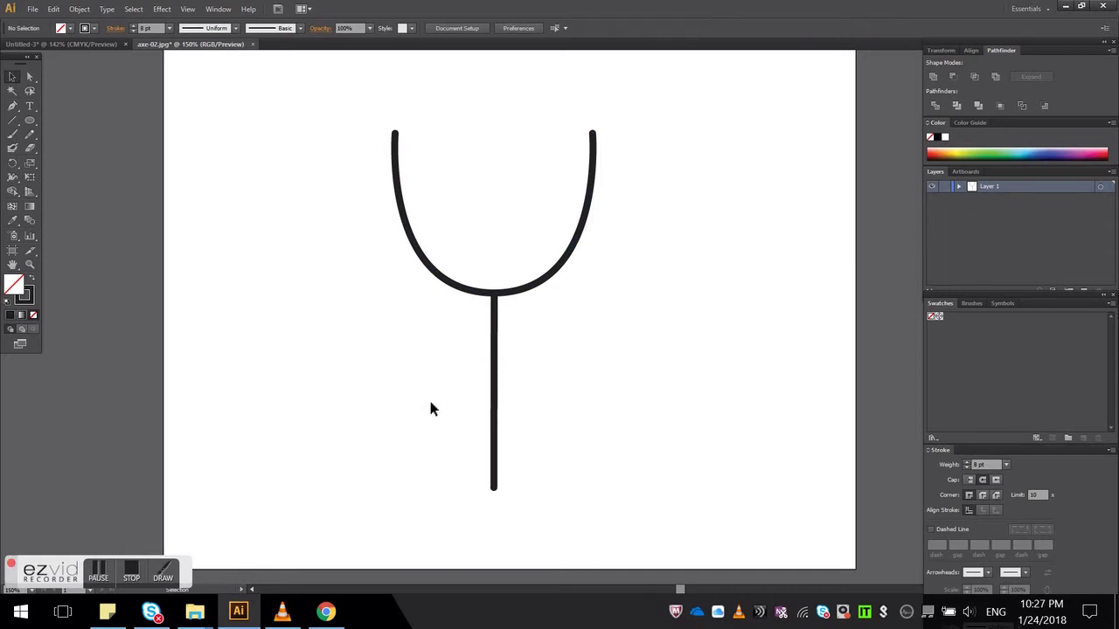
Draw a flat black-filled, stroke-free ellipse of about 209 by 19 pt below the stem as the glass base
left_click_drag(430, 408, 425, 372)
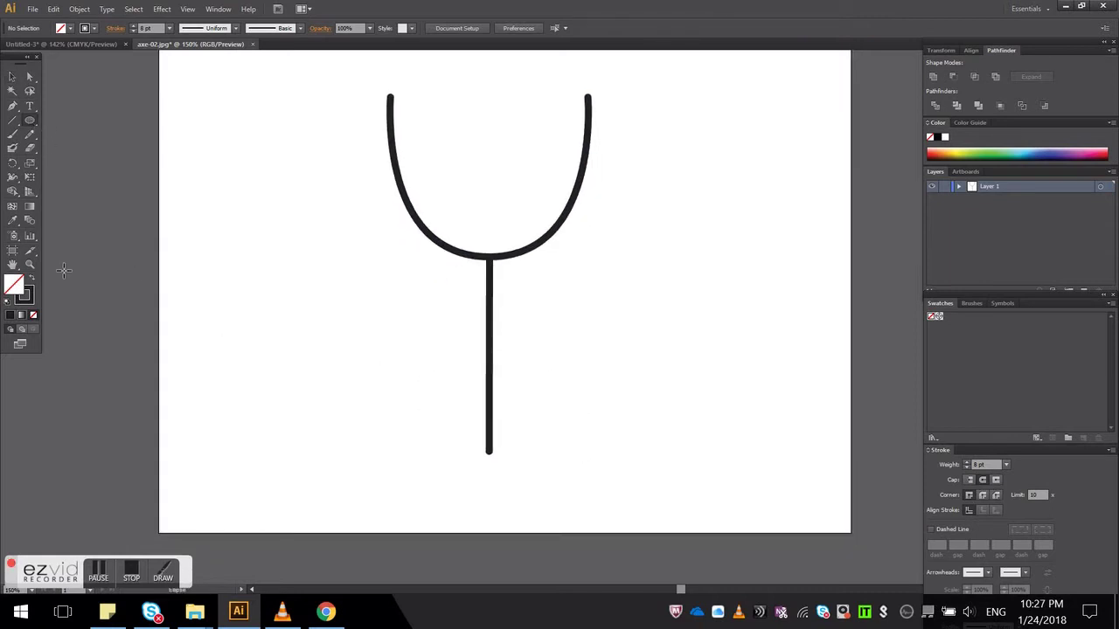
left_click(32, 281)
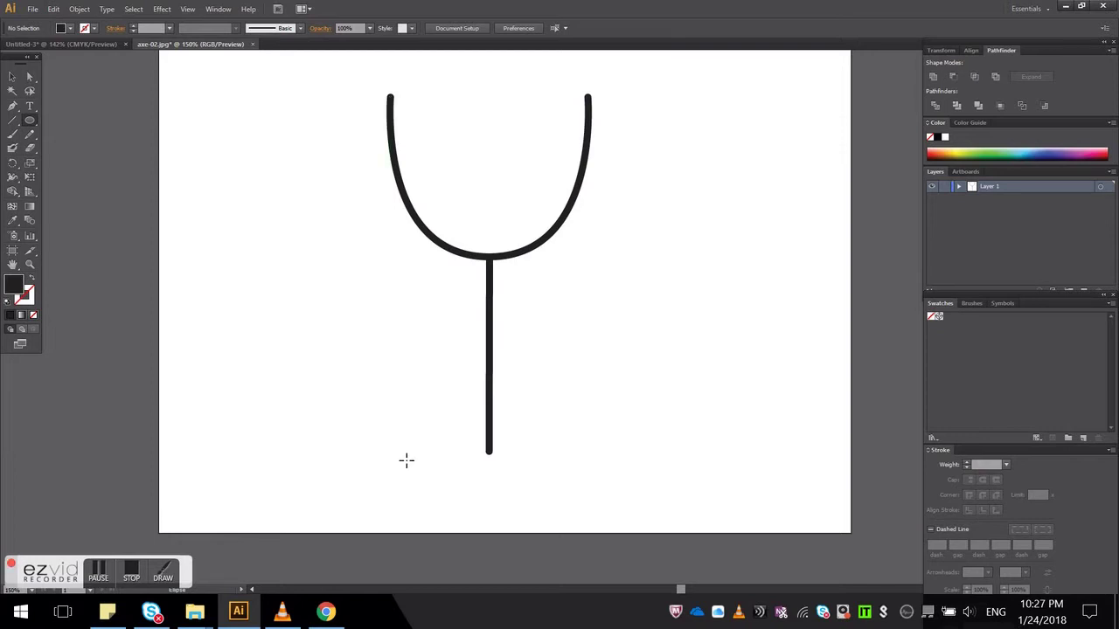
left_click_drag(396, 464, 580, 482)
Nudge the base ellipse up until it touches the lower end of the stem, and deselect it
left_click(12, 78)
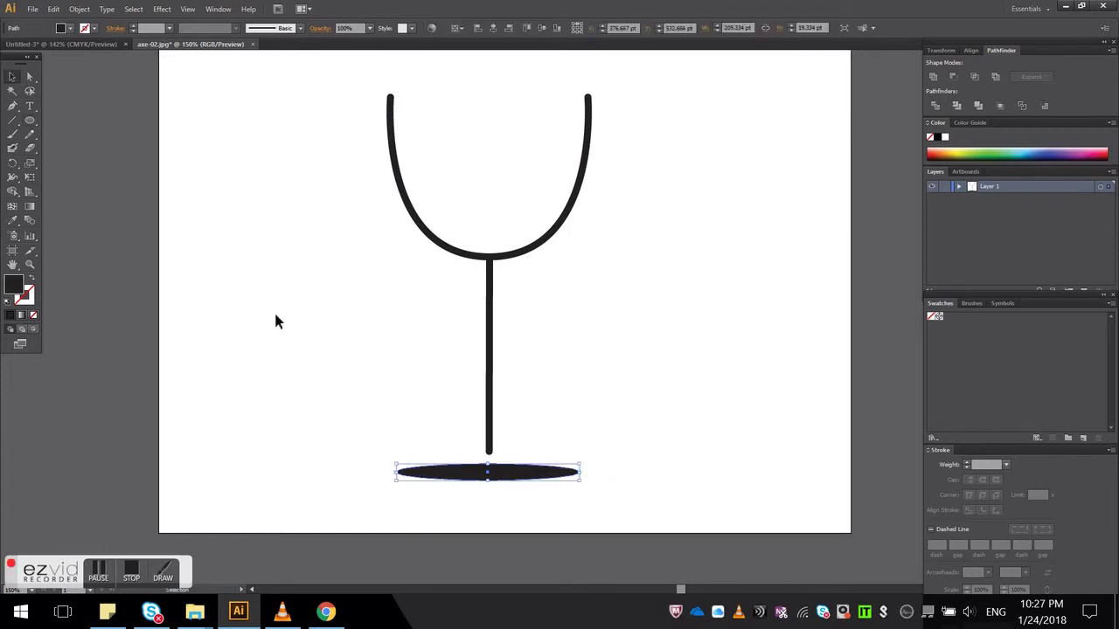
key("Up")
key("Up")
key("Up")
key("Up")
key("Up")
key("Up")
key("Up")
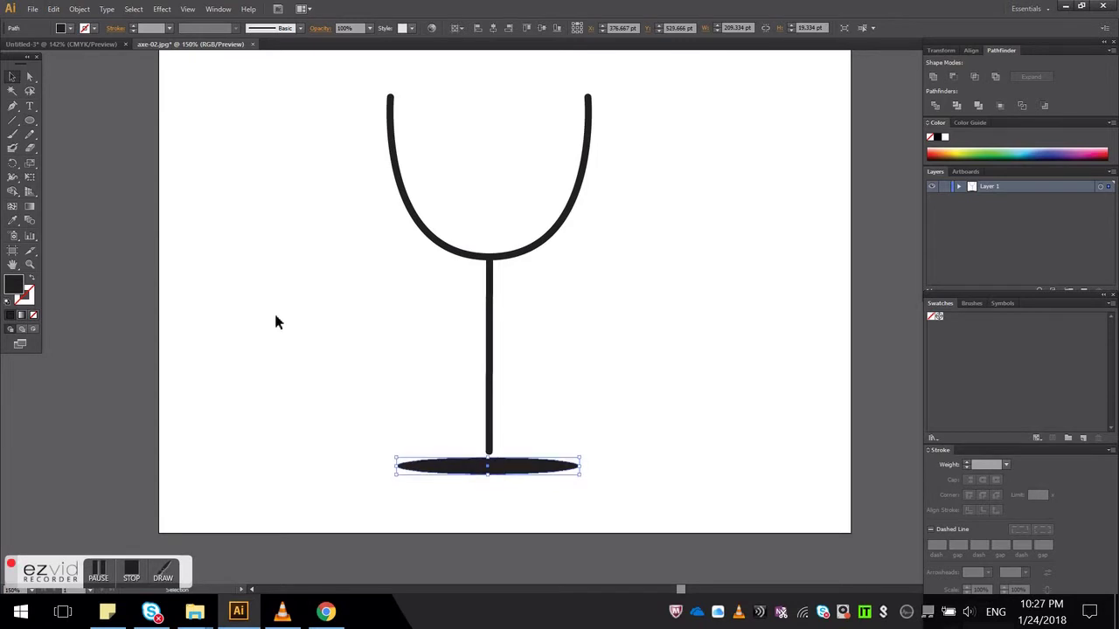
key("Up")
key("Up")
key("Up")
key("Up")
left_click(323, 324)
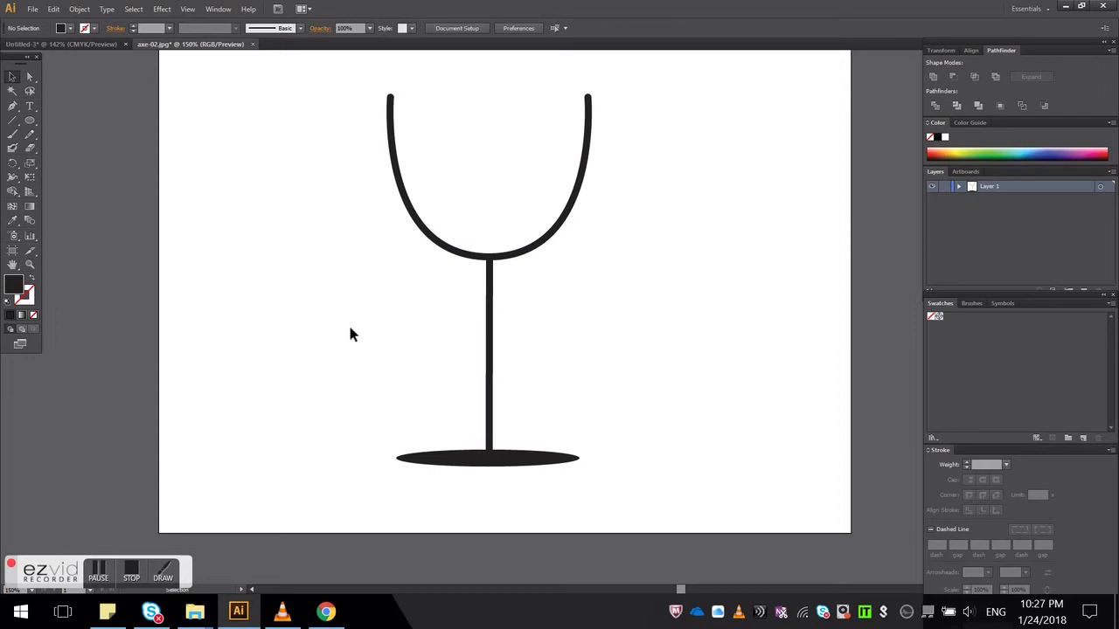
Set the fill colour to the wine red a33152
scroll(378, 330, "down", 1)
scroll(380, 337, "up", 1)
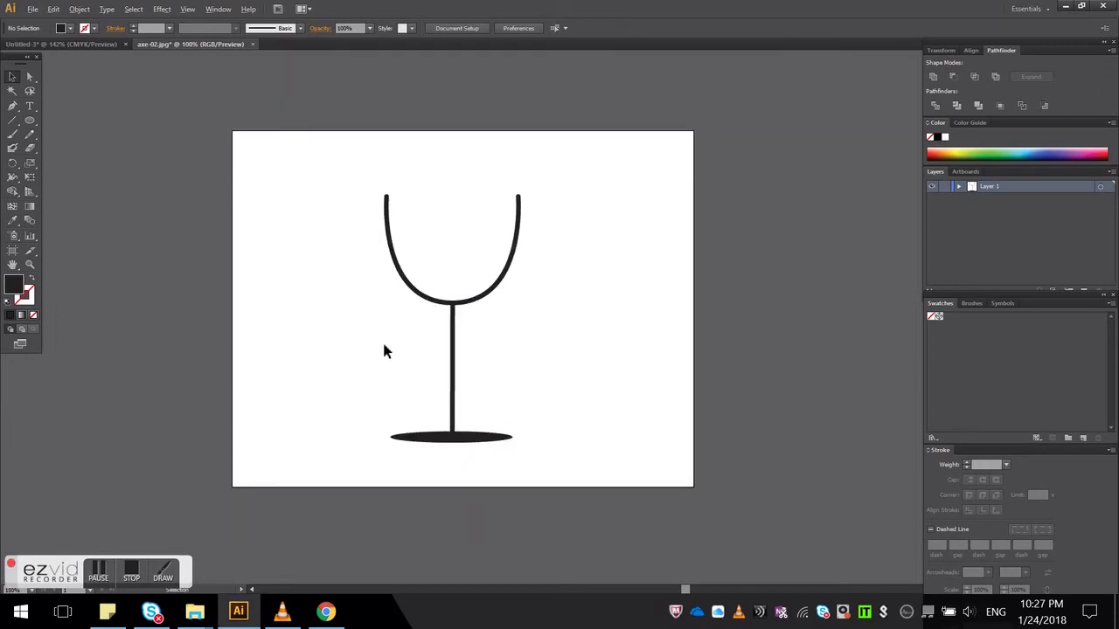
scroll(382, 339, "up", 1)
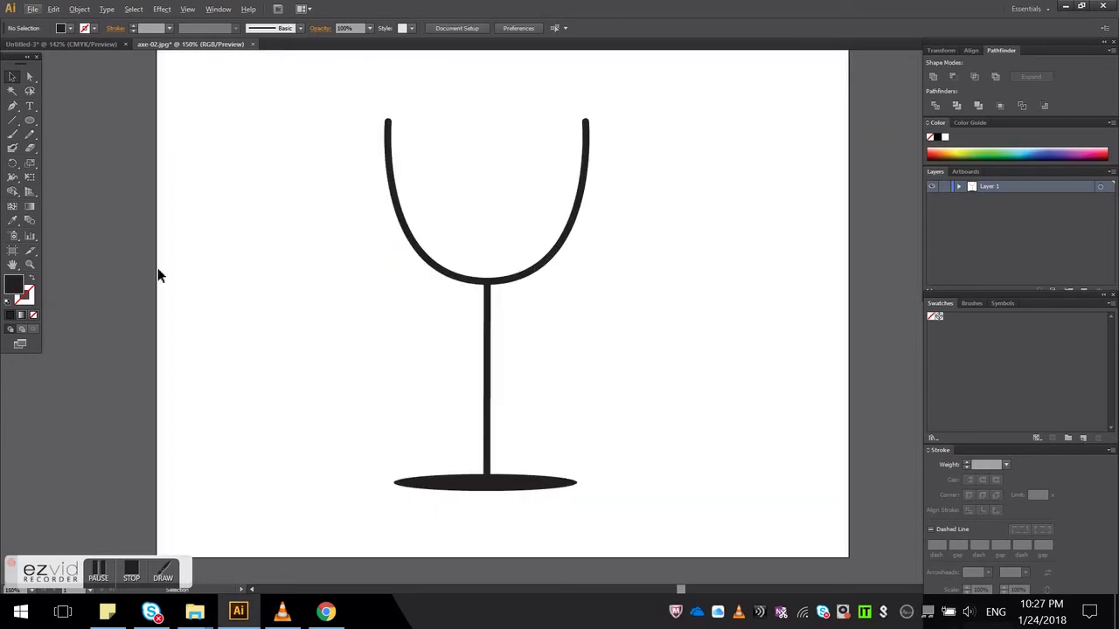
double_click(19, 288)
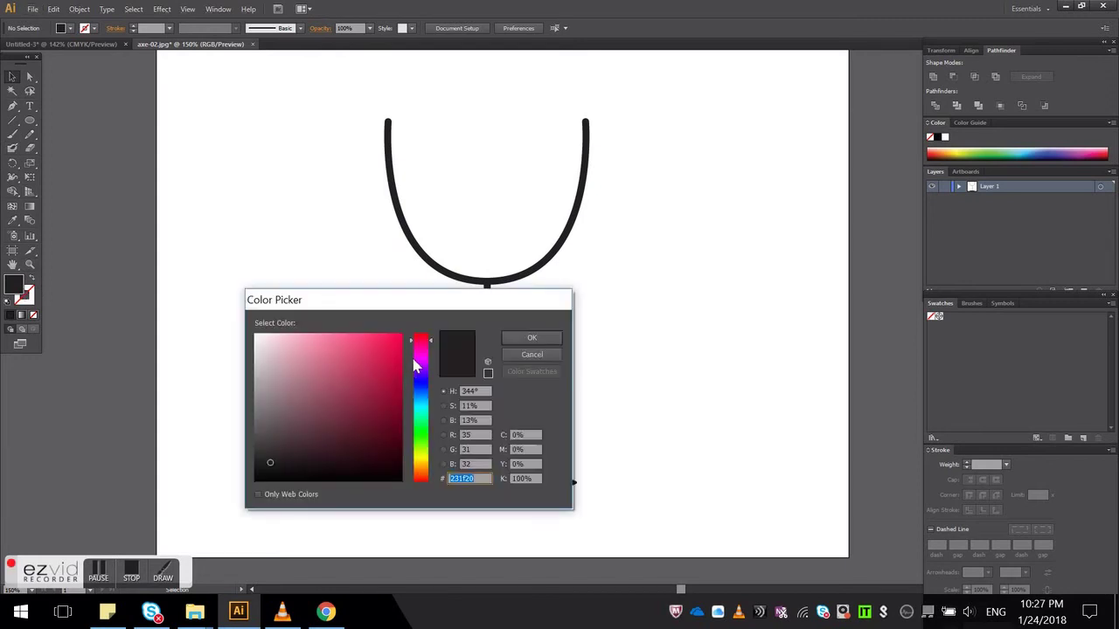
left_click_drag(378, 356, 359, 386)
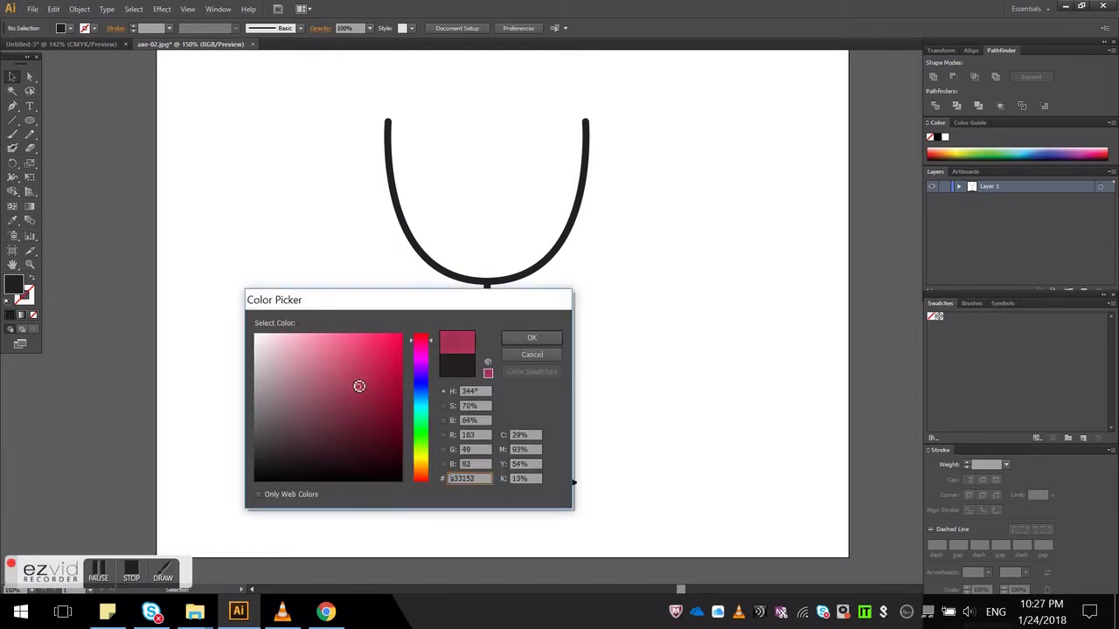
left_click(518, 338)
Draw a closed wine shape with the Pen tool inside the bowl, following its curve and ending in a wavy upper edge
left_click(12, 106)
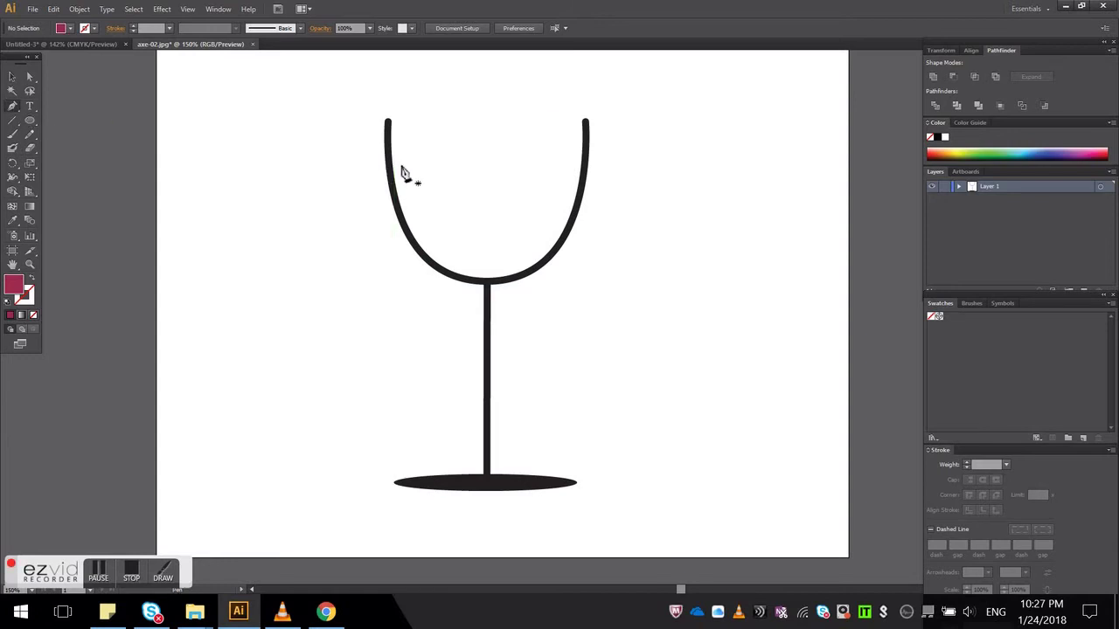
left_click(483, 265)
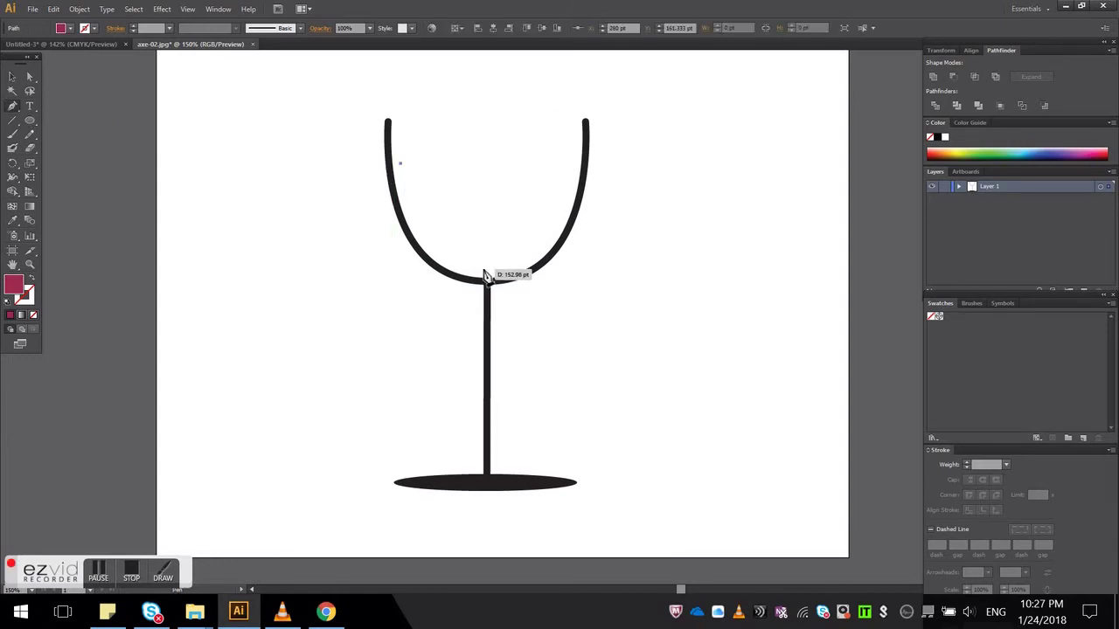
left_click_drag(502, 274, 557, 271)
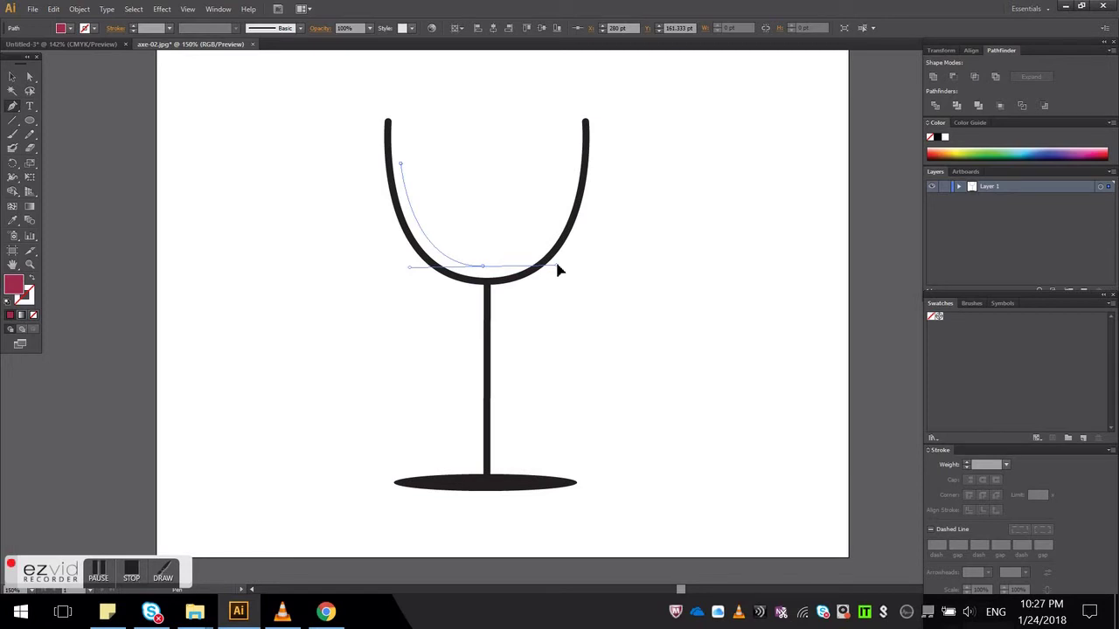
left_click_drag(557, 265, 557, 265)
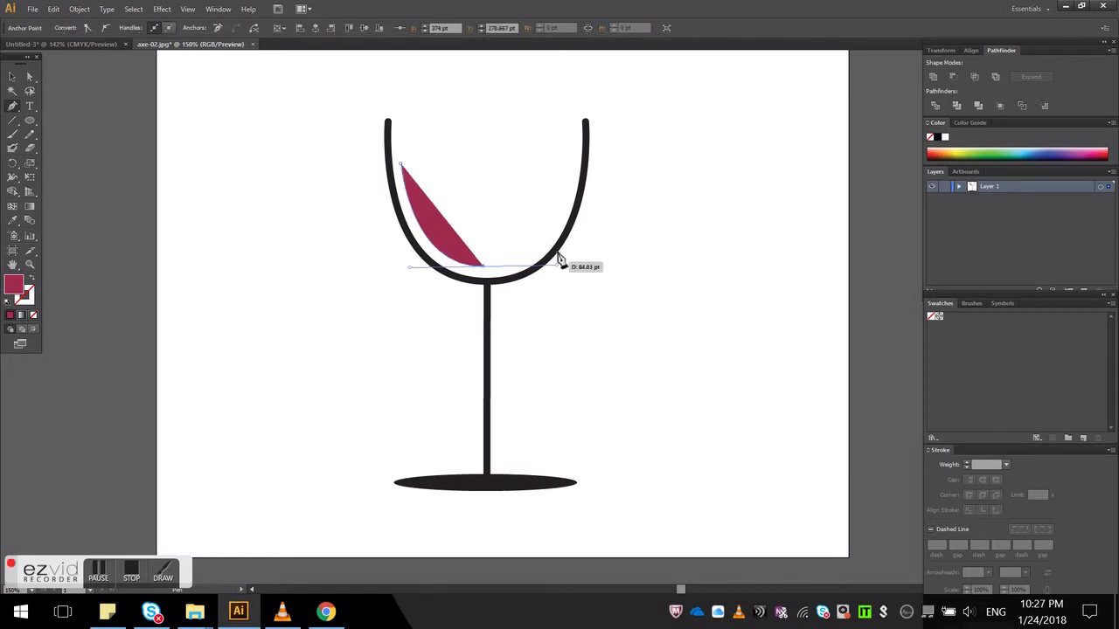
left_click_drag(571, 155, 556, 92)
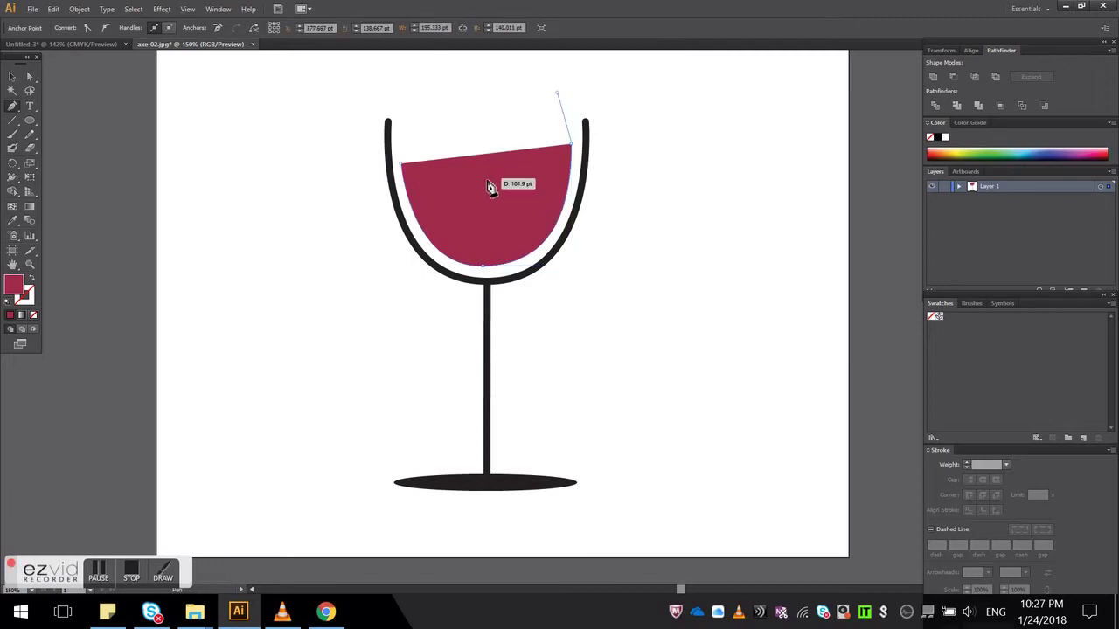
left_click(396, 158)
left_click_drag(395, 158, 340, 87)
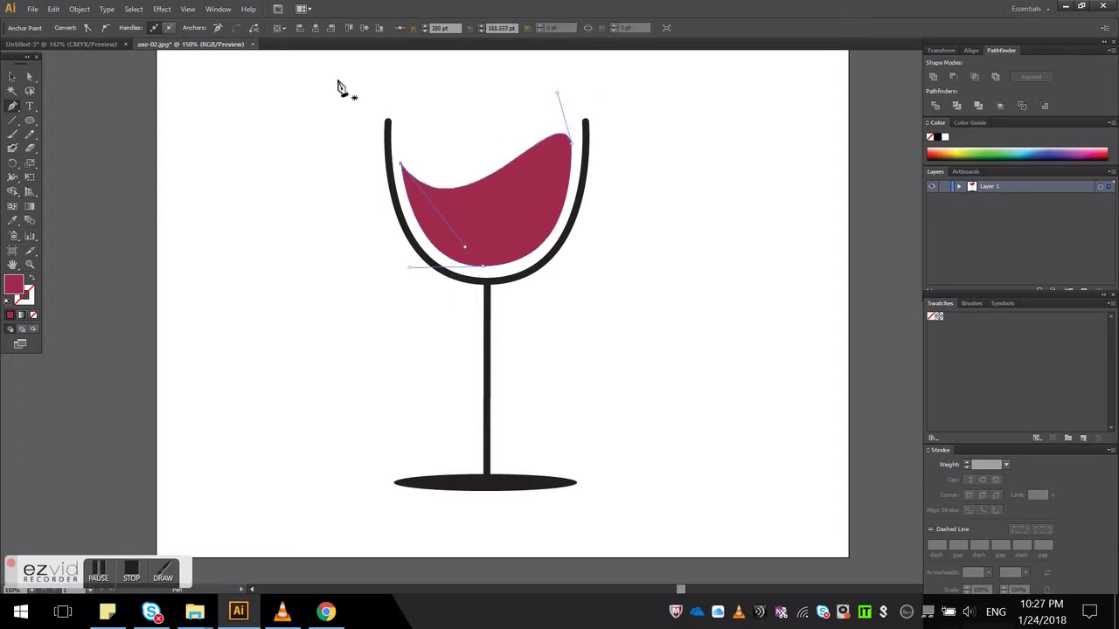
left_click(13, 76)
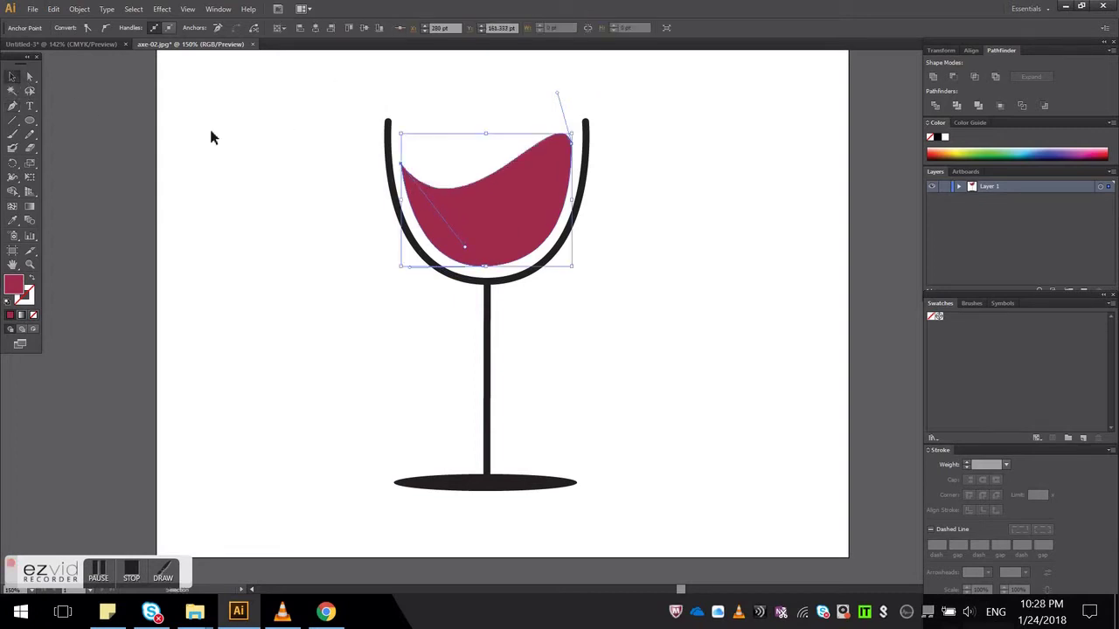
left_click(252, 155)
Move the wine shape's bottom anchor point down about 3 pt with the Direct Selection tool
left_click(29, 76)
scroll(444, 230, "up", 1)
scroll(498, 274, "up", 1)
key("alt")
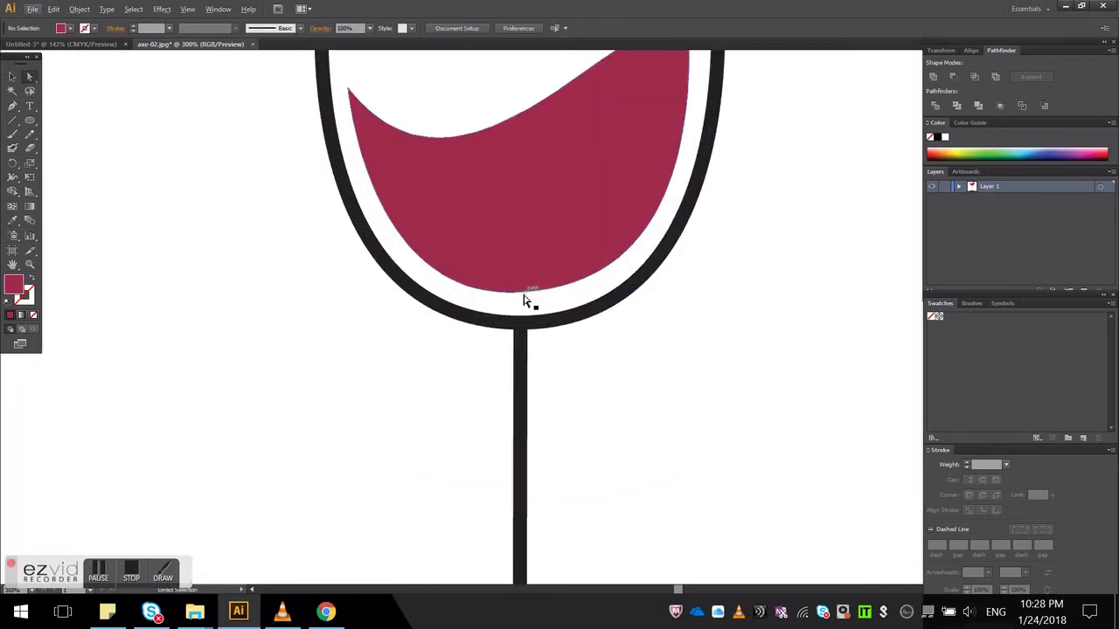
left_click(514, 293)
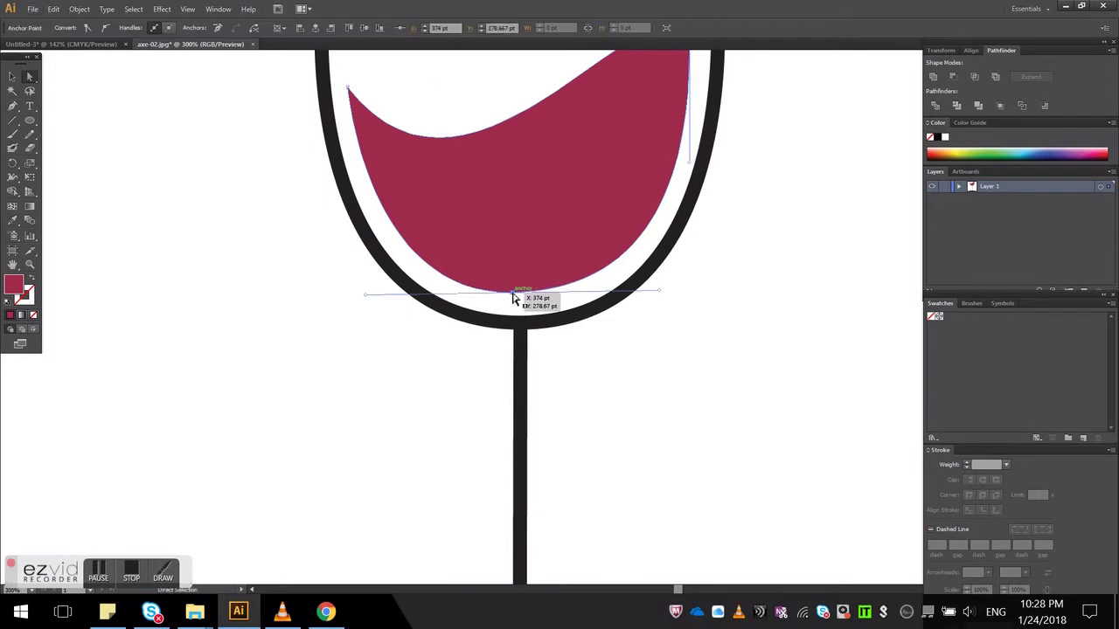
left_click_drag(512, 294, 513, 300)
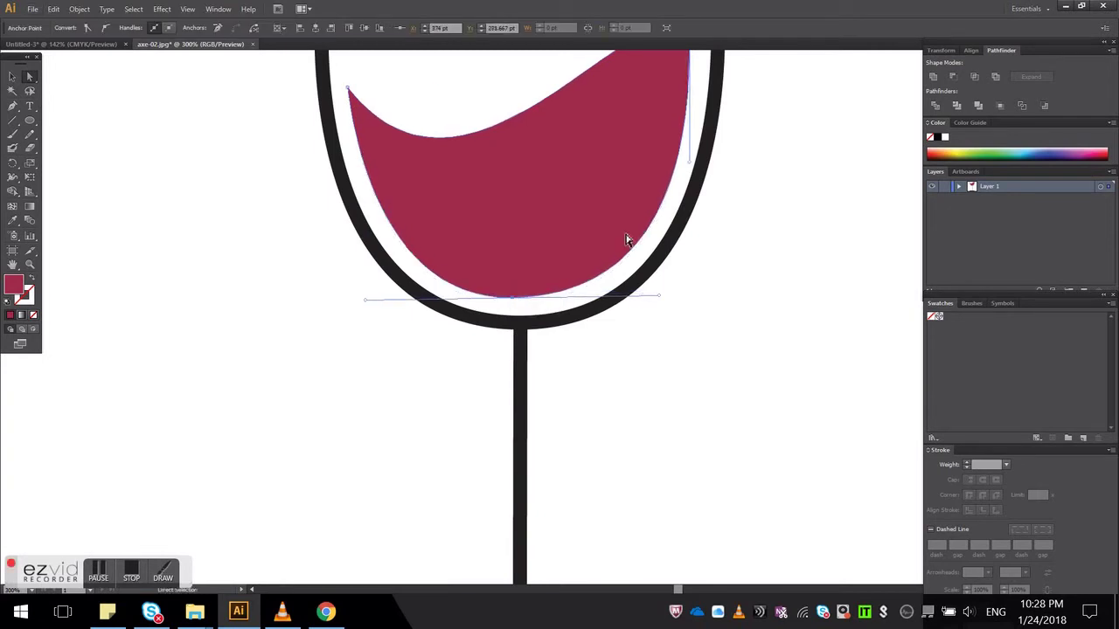
Adjust the lower handle of the wine shape's right anchor slightly outward to follow the bowl, and deselect the shape
left_click(695, 169)
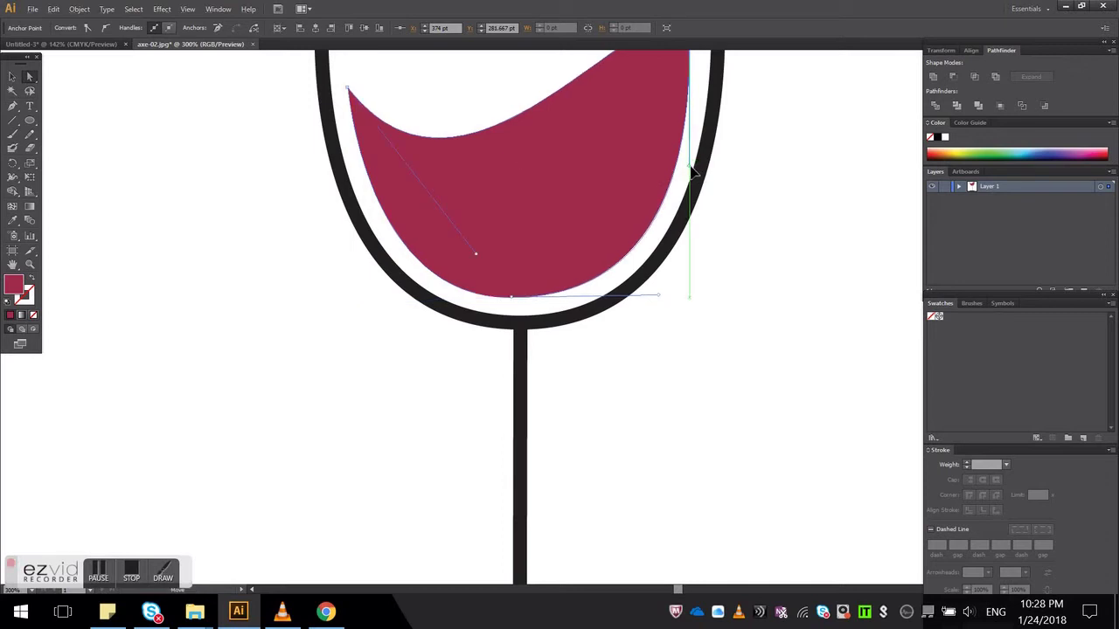
left_click(695, 170)
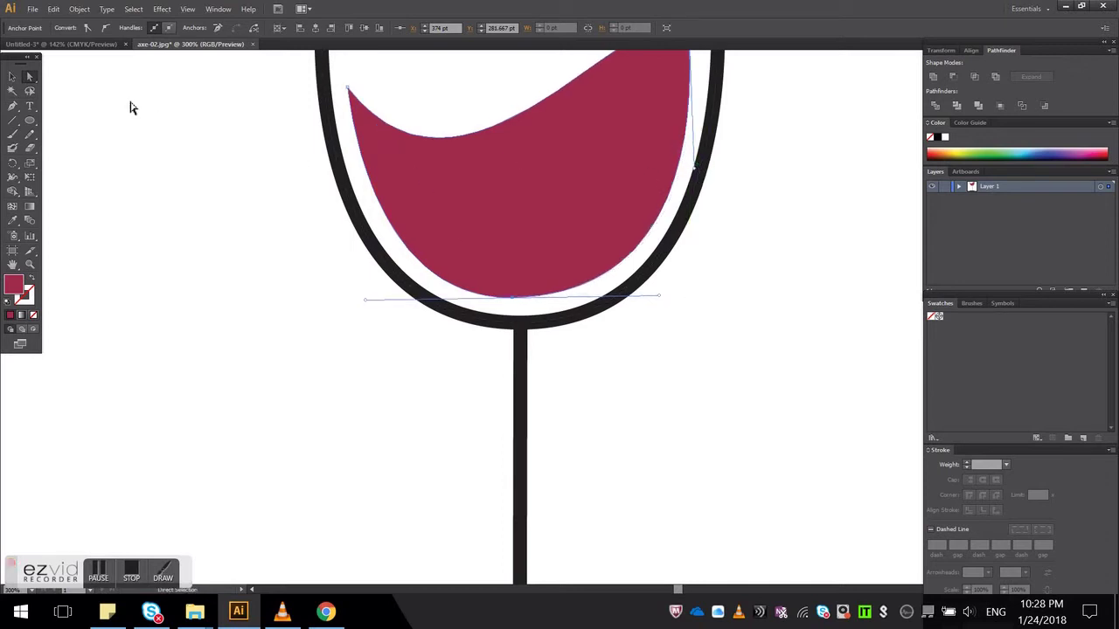
left_click(14, 79)
left_click(149, 121)
Adjust the upper handle of the wine shape's upper-right anchor with the Direct Selection tool to make it nearly vertical, and deselect the shape
key("ctrl+minus")
left_click_drag(282, 242, 277, 272)
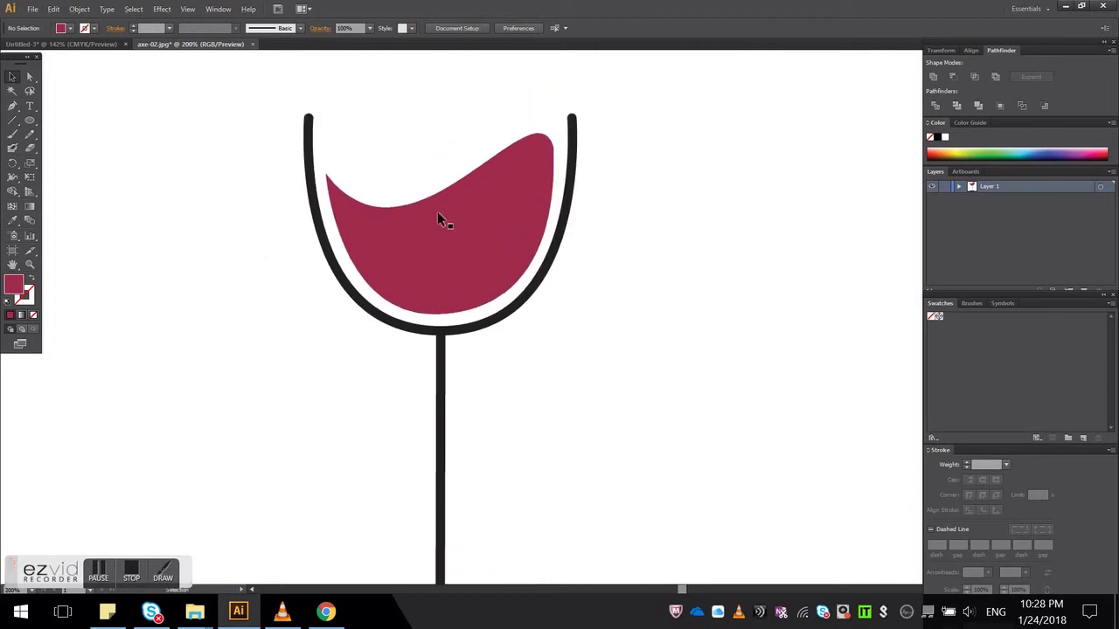
left_click(533, 168)
left_click(29, 76)
scroll(468, 127, "up", 1)
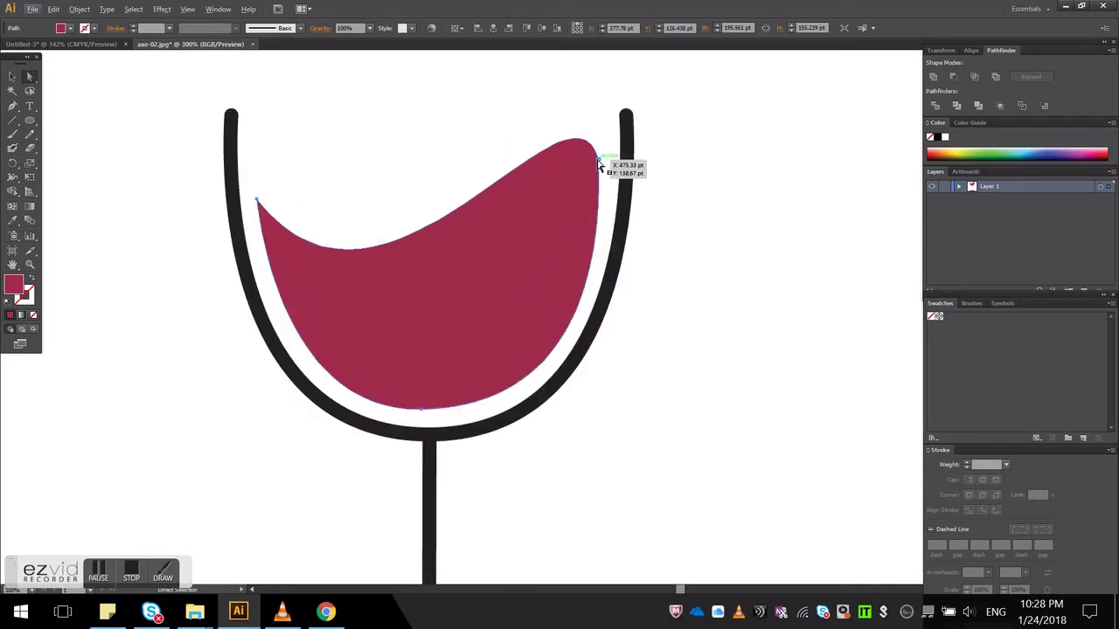
left_click(600, 166)
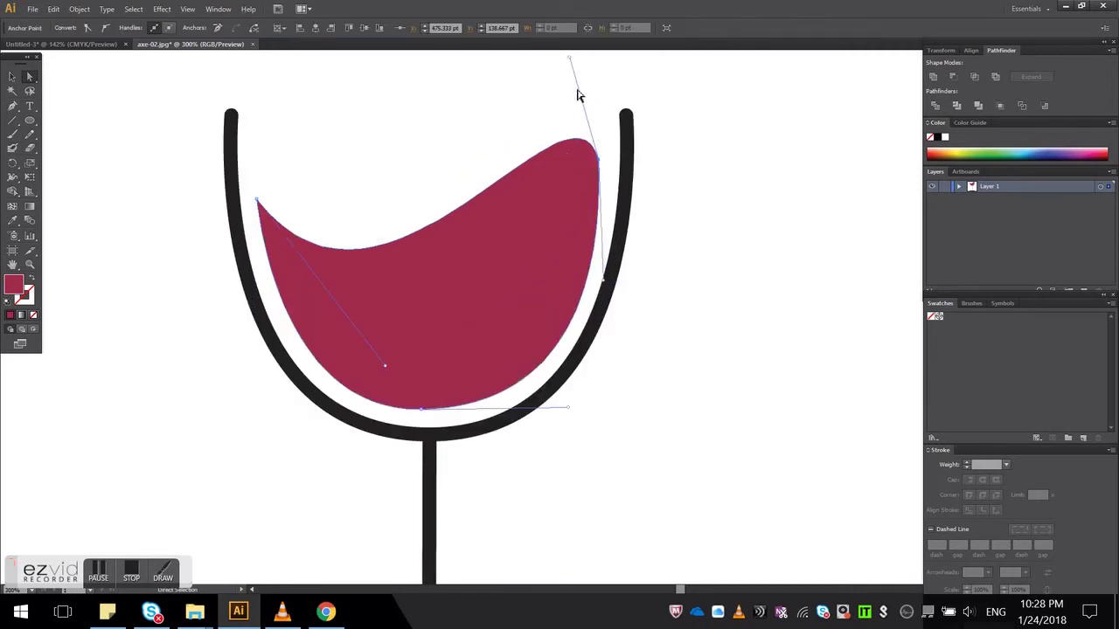
left_click_drag(569, 62, 596, 178)
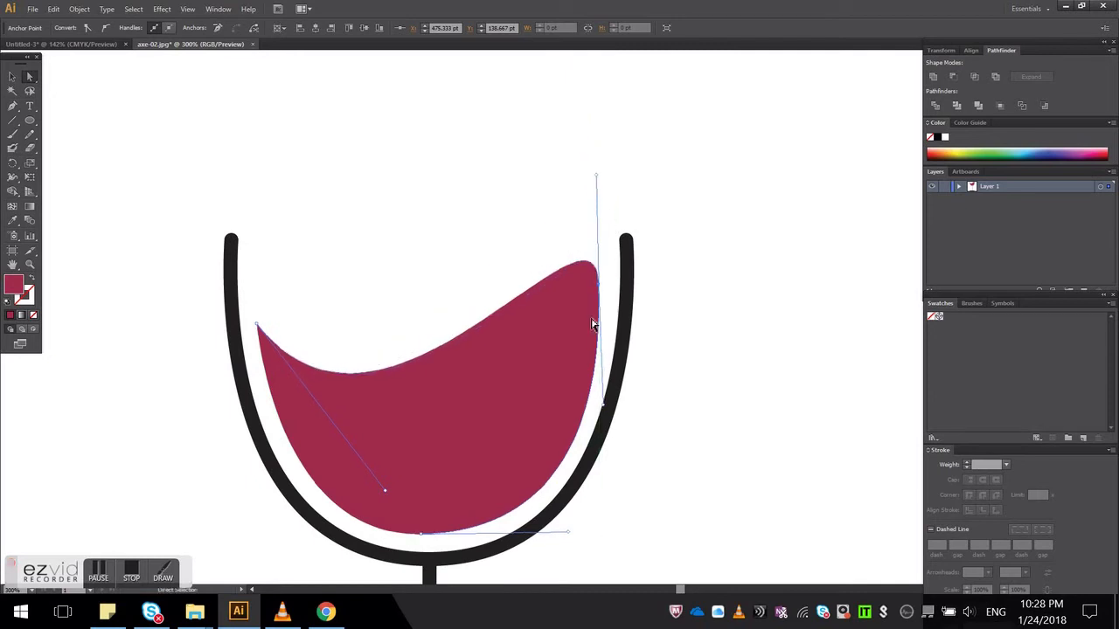
left_click(609, 400)
left_click(12, 77)
scroll(138, 246, "down", 1)
left_click_drag(150, 312, 203, 313)
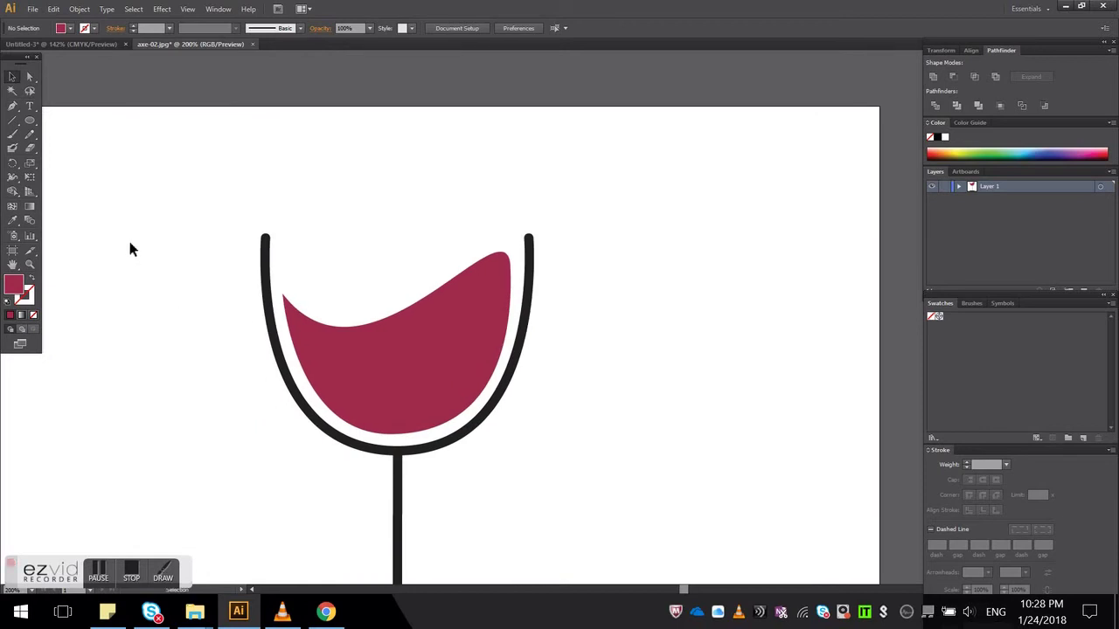
Set the fill colour to a lighter pink for the wine's back surface
left_click(13, 105)
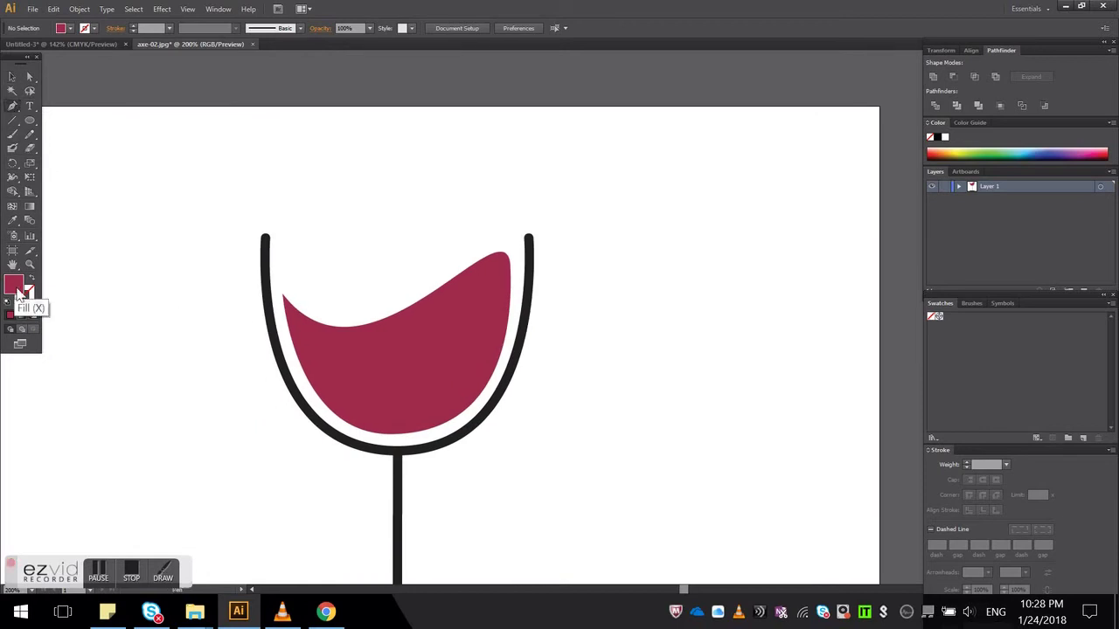
double_click(14, 285)
left_click_drag(351, 382, 375, 350)
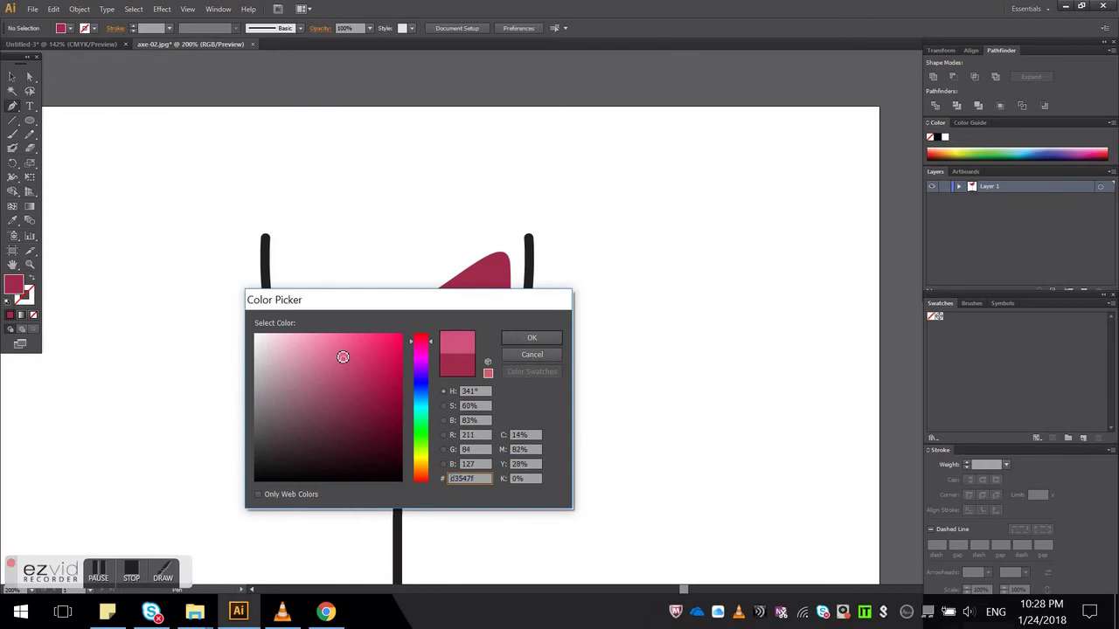
left_click(339, 355)
left_click(530, 338)
Draw a closed pink wave with the Pen tool over the wine's upper-left edge, about 148 pt wide and 57 pt high
scroll(338, 344, "up", 1)
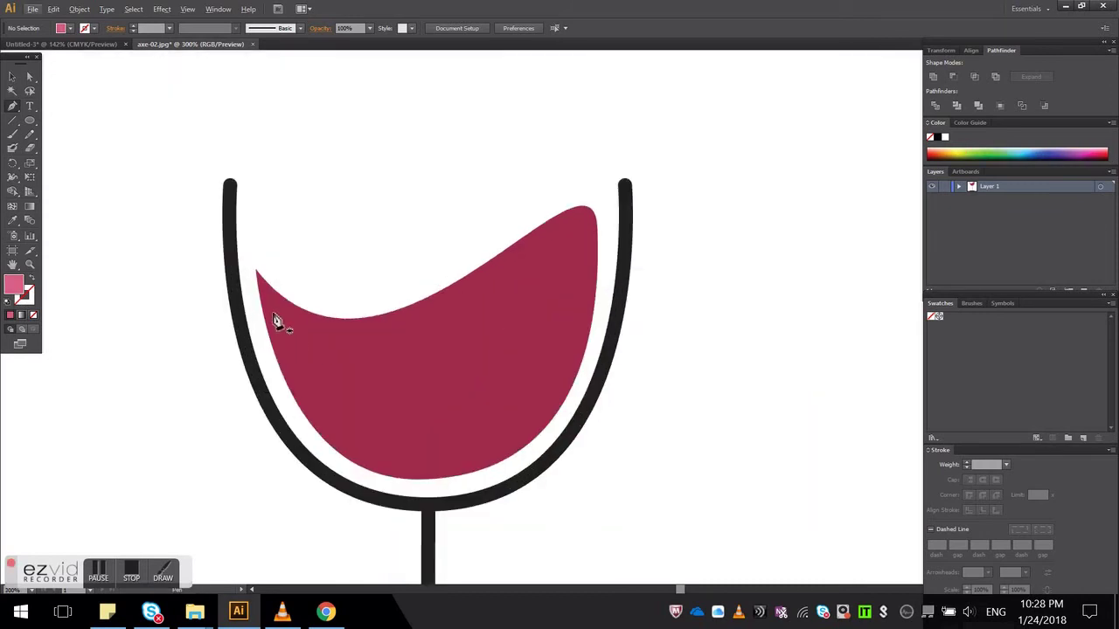
left_click_drag(262, 295, 257, 235)
scroll(260, 270, "up", 1)
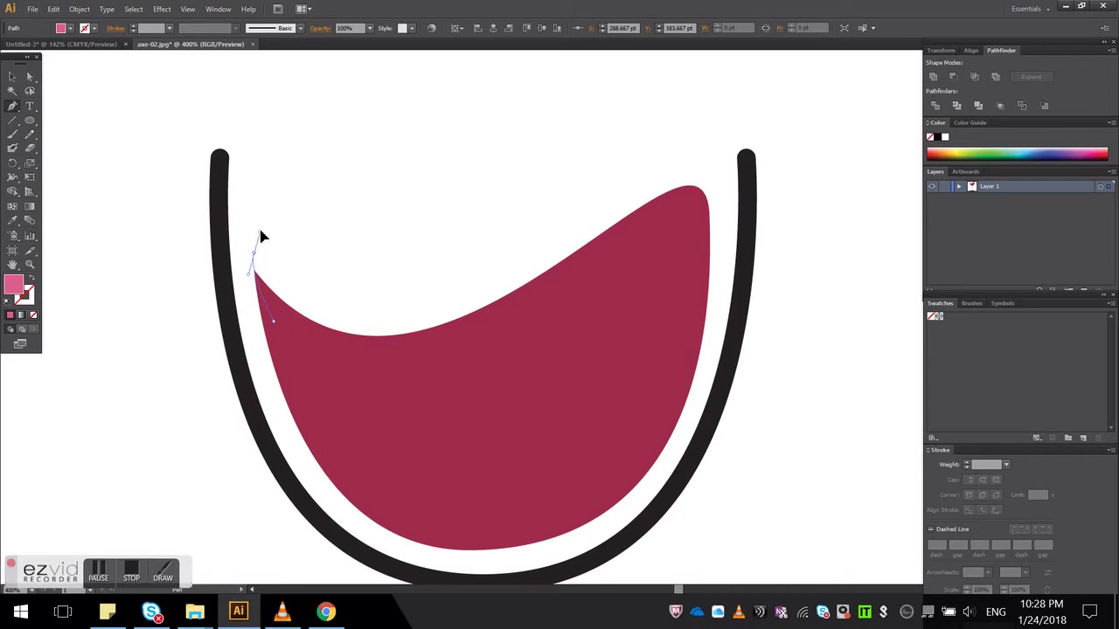
left_click_drag(358, 296, 412, 308)
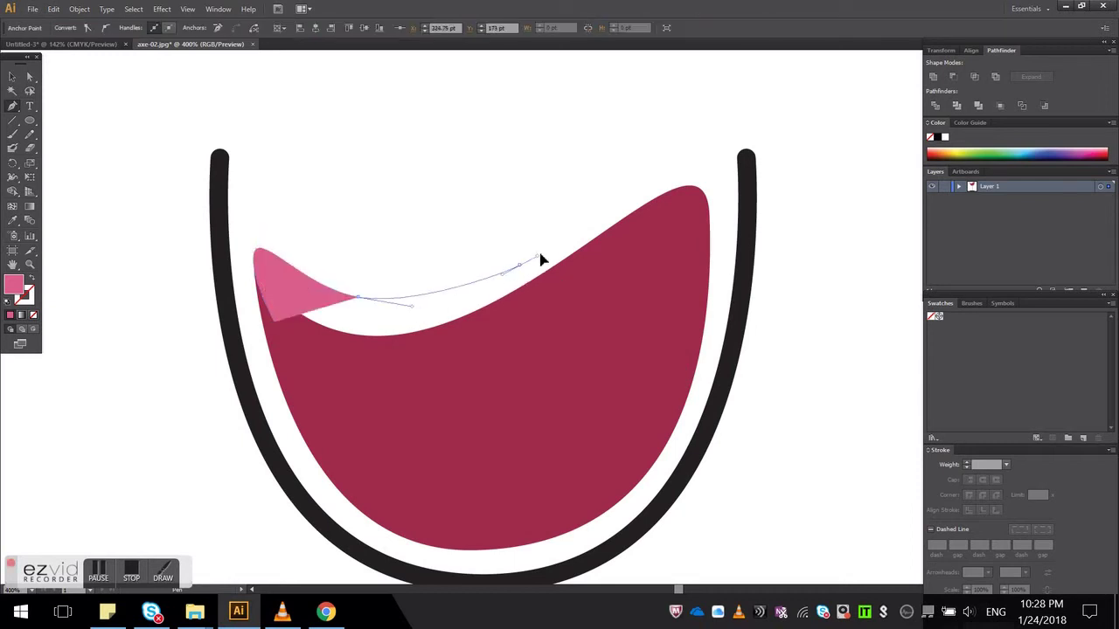
left_click_drag(599, 271, 600, 299)
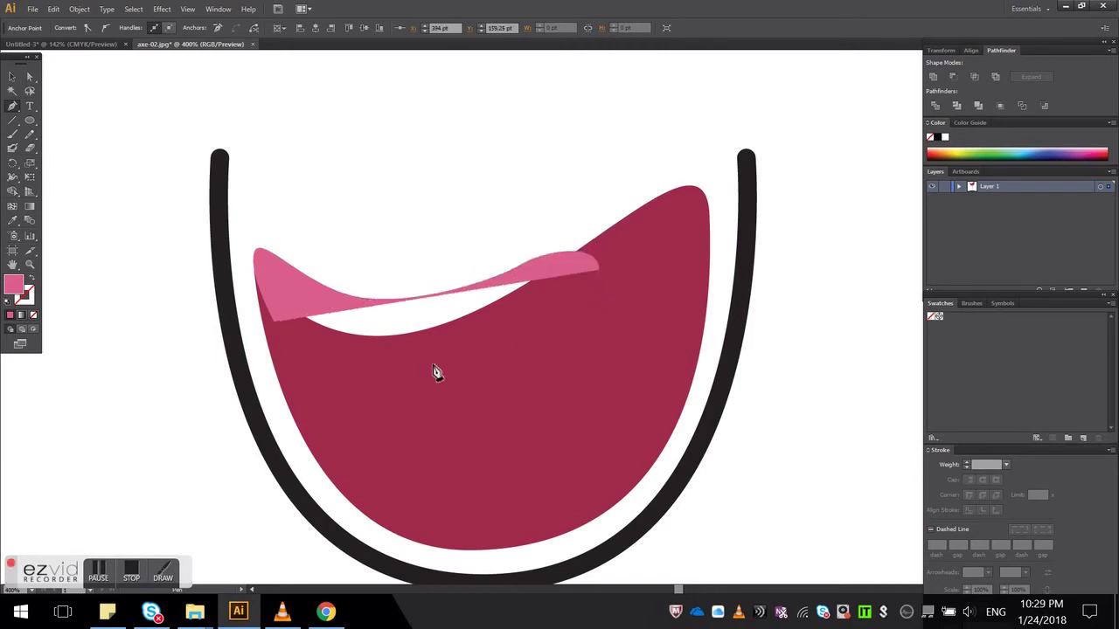
left_click_drag(362, 377, 315, 351)
left_click(282, 336)
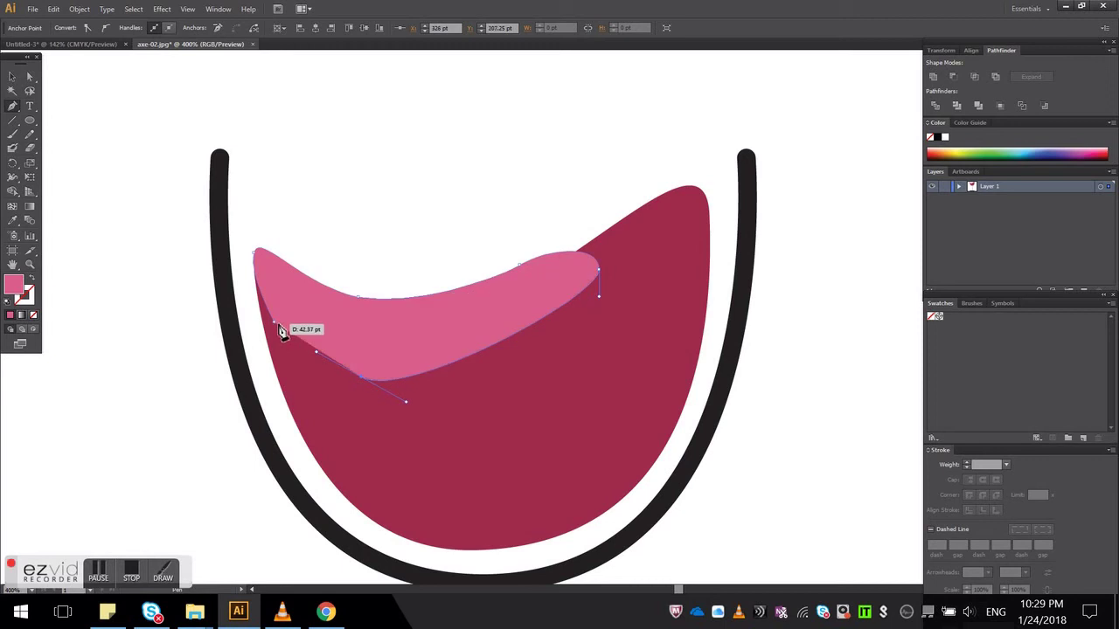
left_click(254, 252)
Send the pink wave to the back, behind the dark wine shape, and deselect it
left_click(16, 78)
right_click(363, 324)
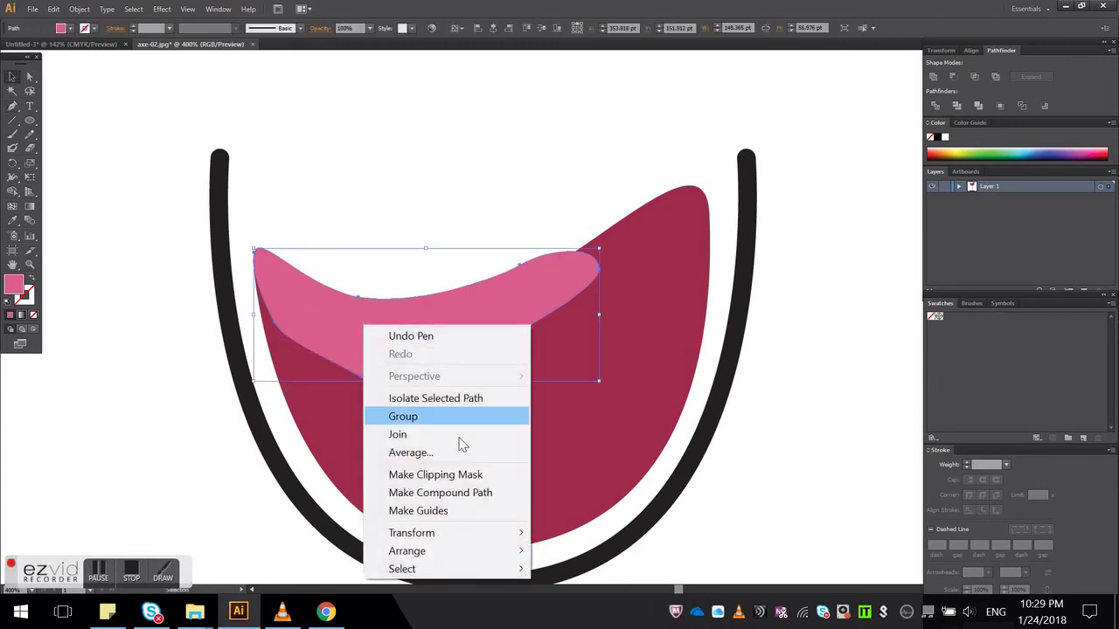
mouse_move(528, 549)
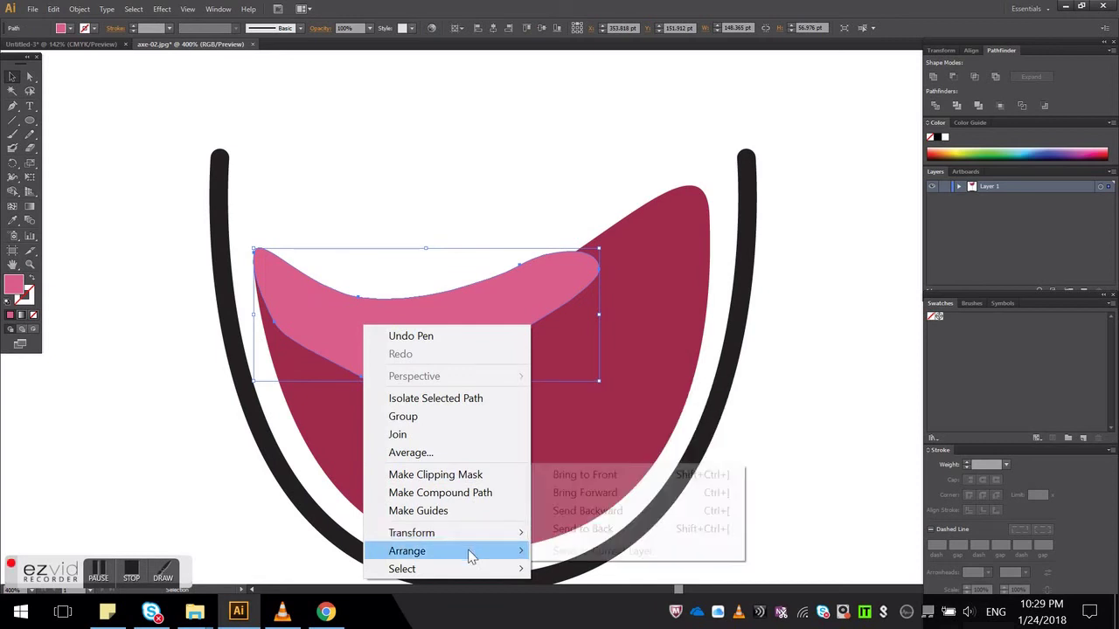
left_click(573, 529)
left_click(234, 406)
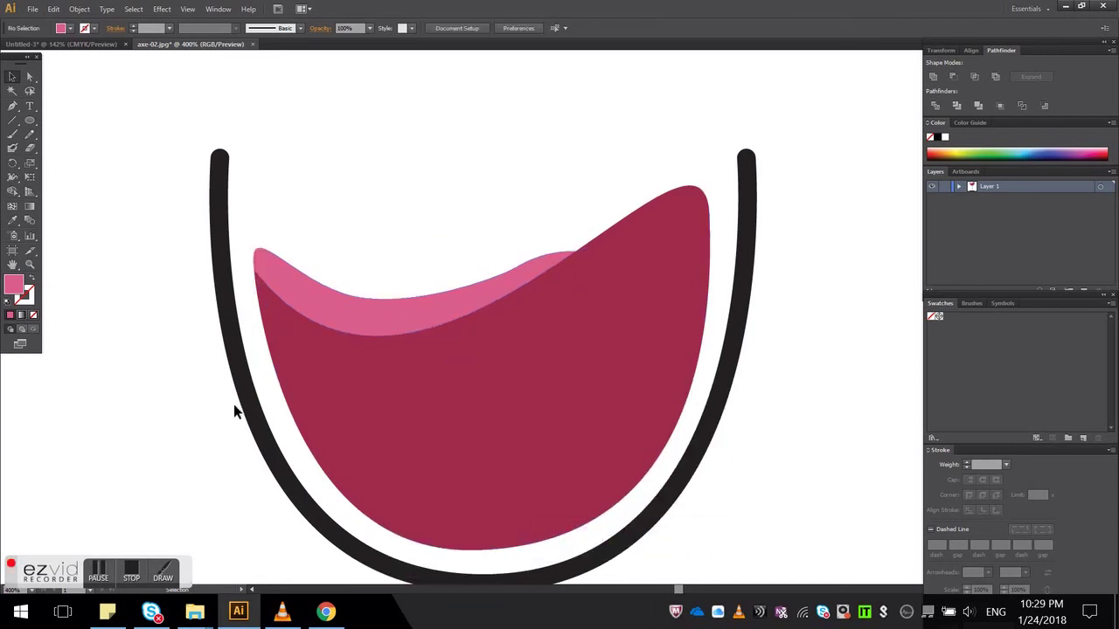
Delete the pink wave behind the wine
scroll(224, 421, "down", 2)
scroll(225, 421, "up", 2)
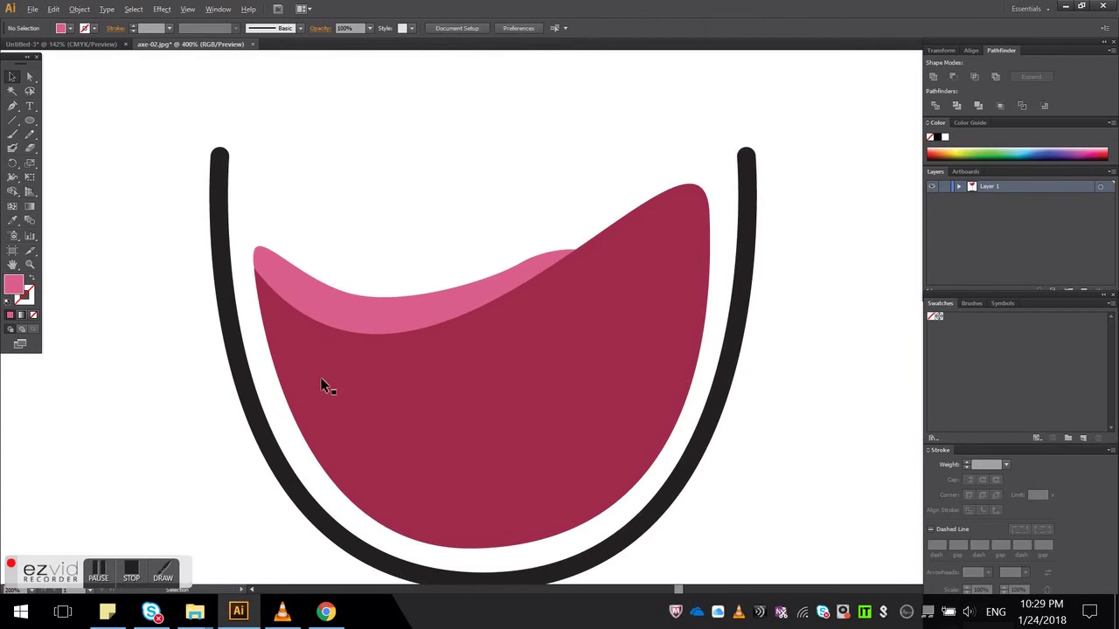
left_click(514, 274)
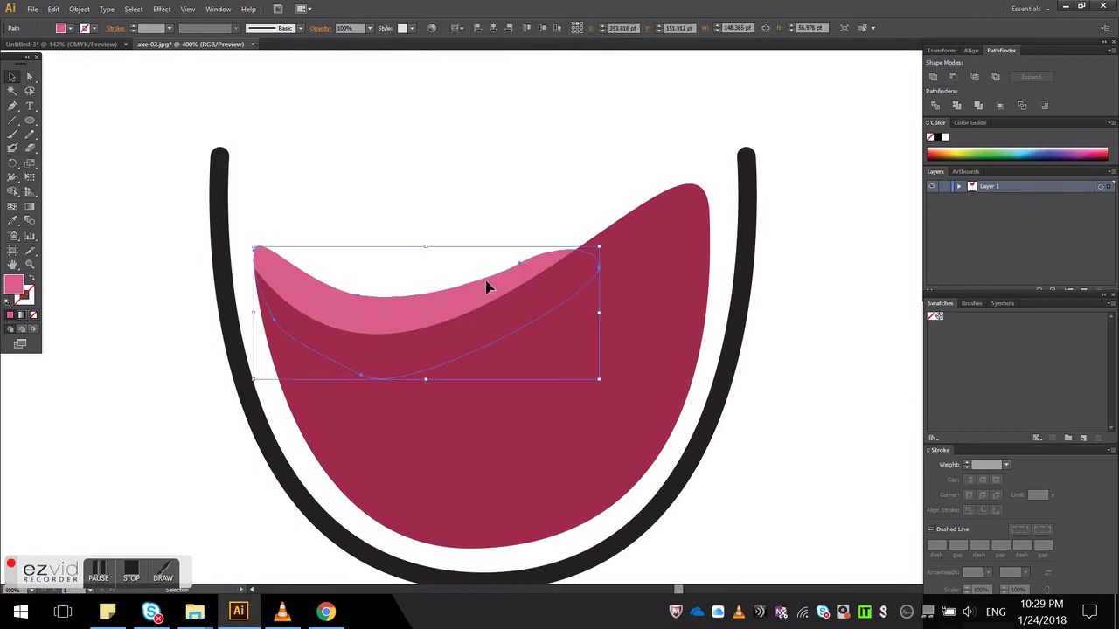
key("Delete")
Draw a wider closed pink wave with a flatter upper edge using the Pen tool, about 174 pt wide and 54 pt high
left_click(13, 106)
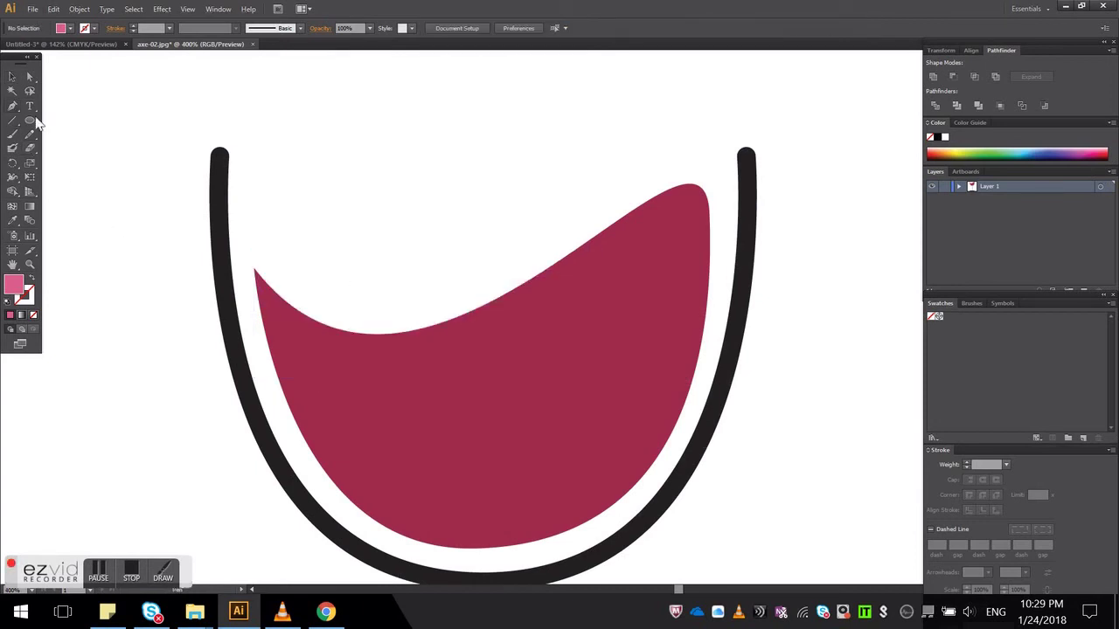
left_click(271, 314)
left_click_drag(255, 247, 262, 225)
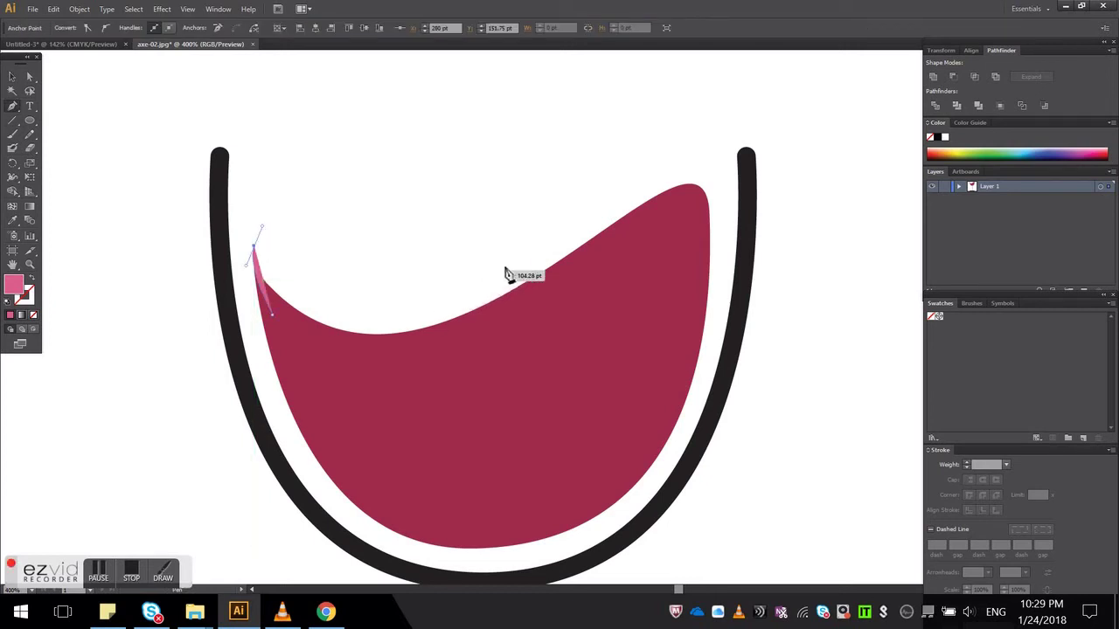
left_click_drag(543, 245, 611, 198)
mouse_move(661, 241)
left_mouse_down()
mouse_move(649, 281)
mouse_move(649, 261)
left_mouse_up()
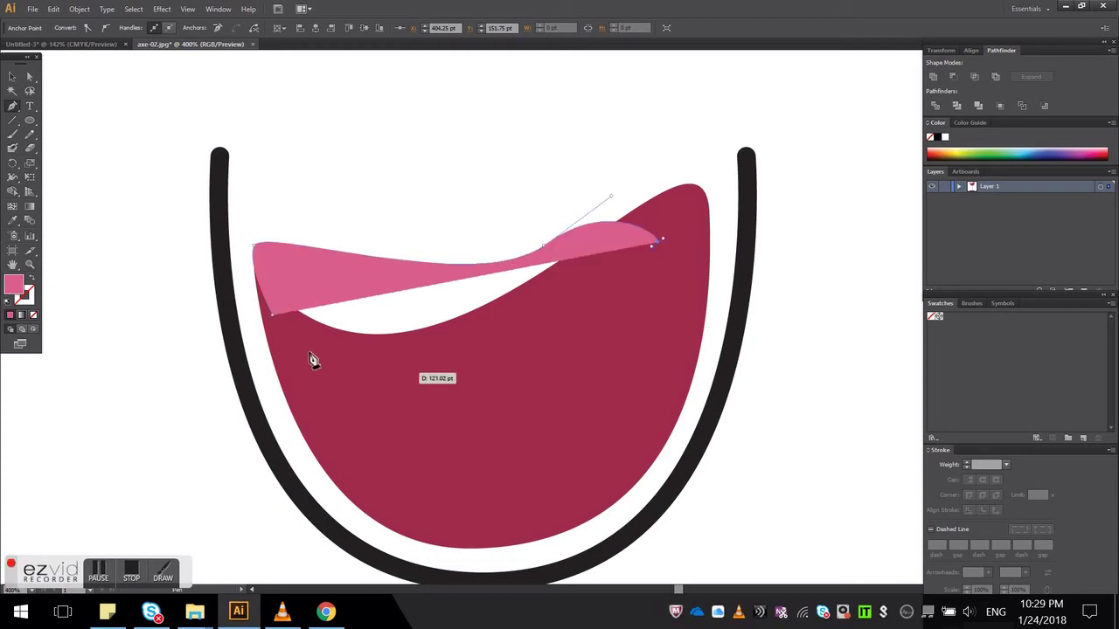
left_click_drag(269, 314, 201, 213)
Send the wider pink wave to the back, behind the dark wine shape, and deselect it
right_click(314, 282)
mouse_move(390, 511)
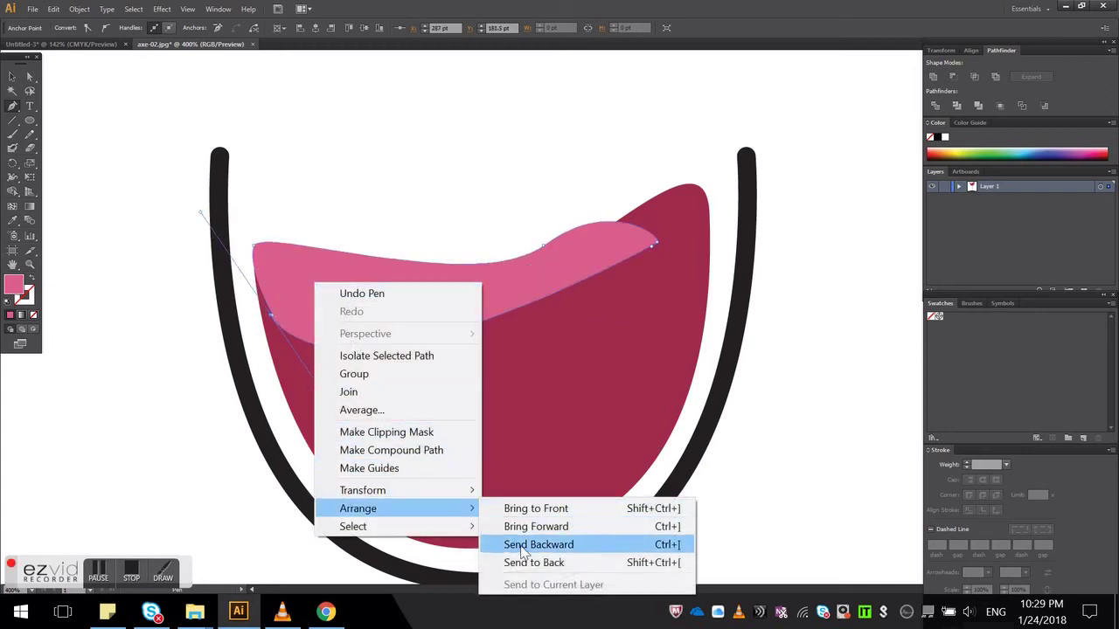
left_click(550, 559)
left_click(11, 76)
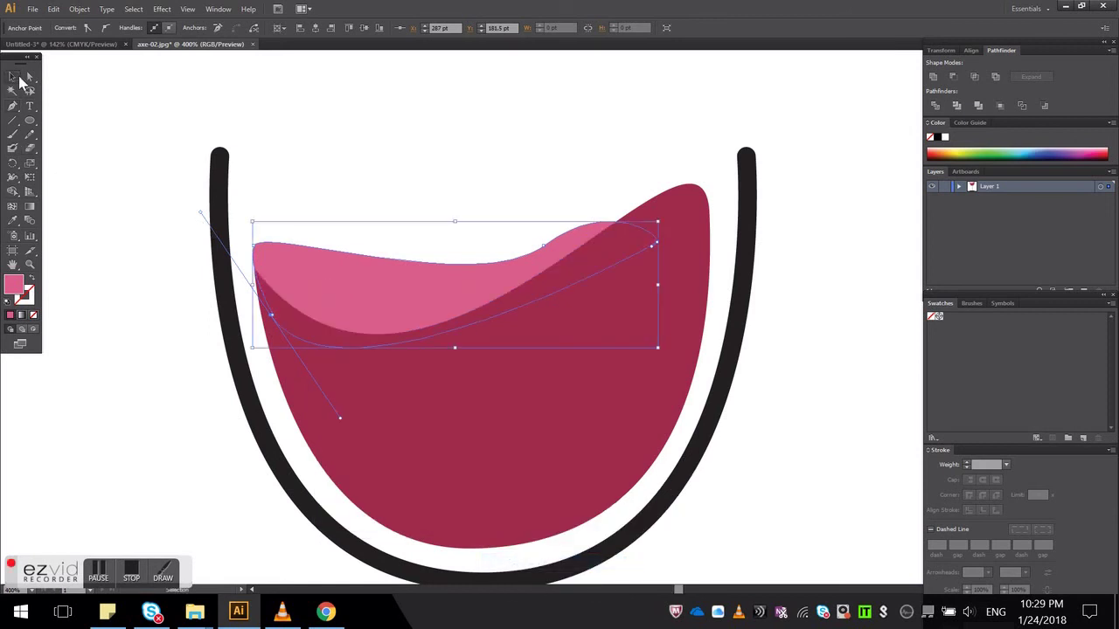
left_click(128, 219)
Delete the wider pink wave
scroll(131, 236, "down", 2)
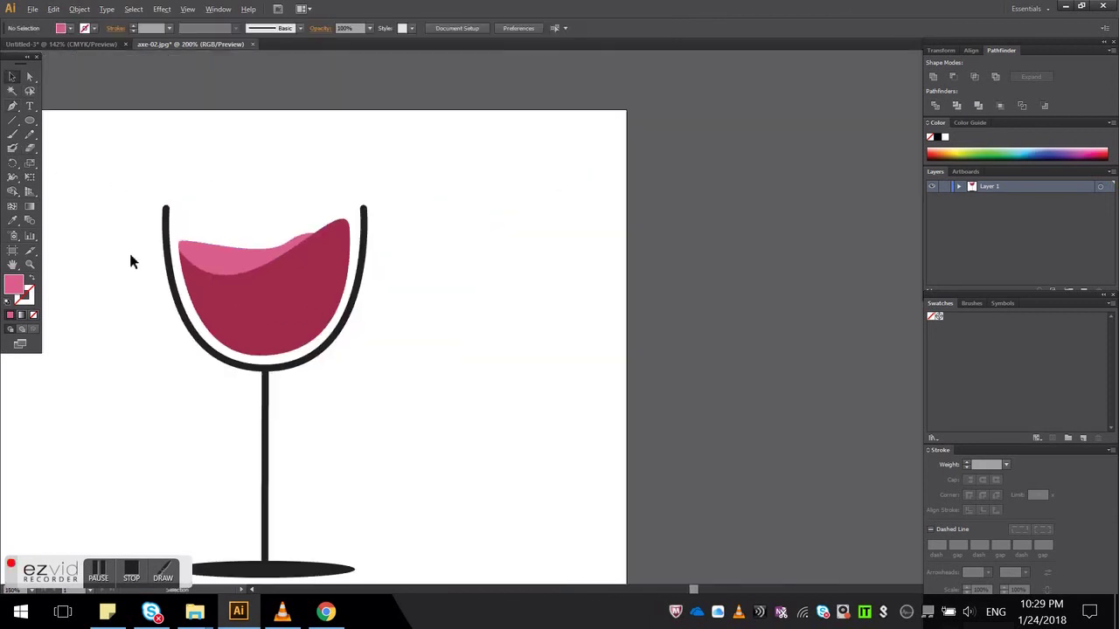
scroll(131, 254, "up", 1)
left_click(311, 257)
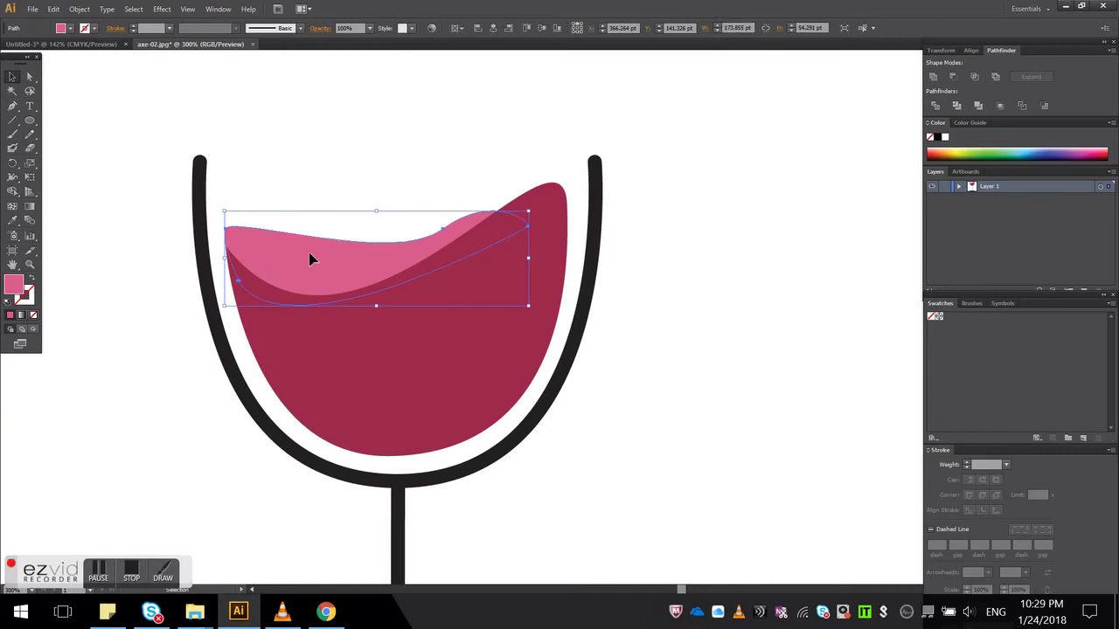
key("Delete")
Draw a closed pink shape with the Pen tool, about 157 by 73 pt, rounded at the glass's left side and sloping down to the wine's crest
left_click(13, 106)
left_click(245, 293)
left_click_drag(227, 252, 238, 188)
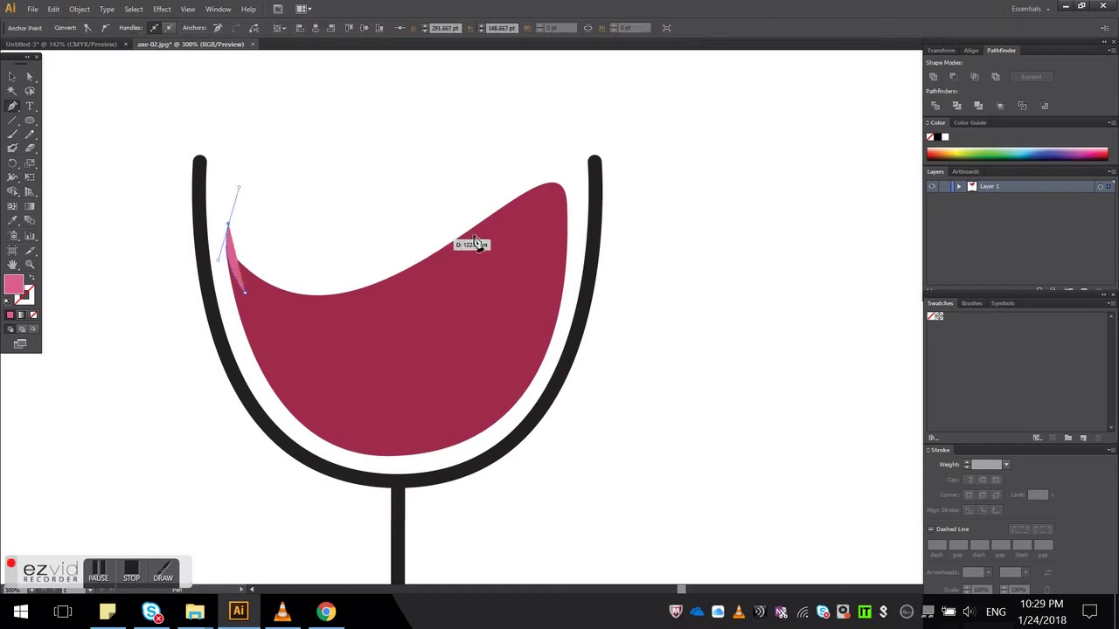
left_click_drag(505, 236, 545, 204)
left_click(364, 341)
Send the pink shape to the back, behind the dark wine, and delete the stray anchor point beside the stem
right_click(306, 277)
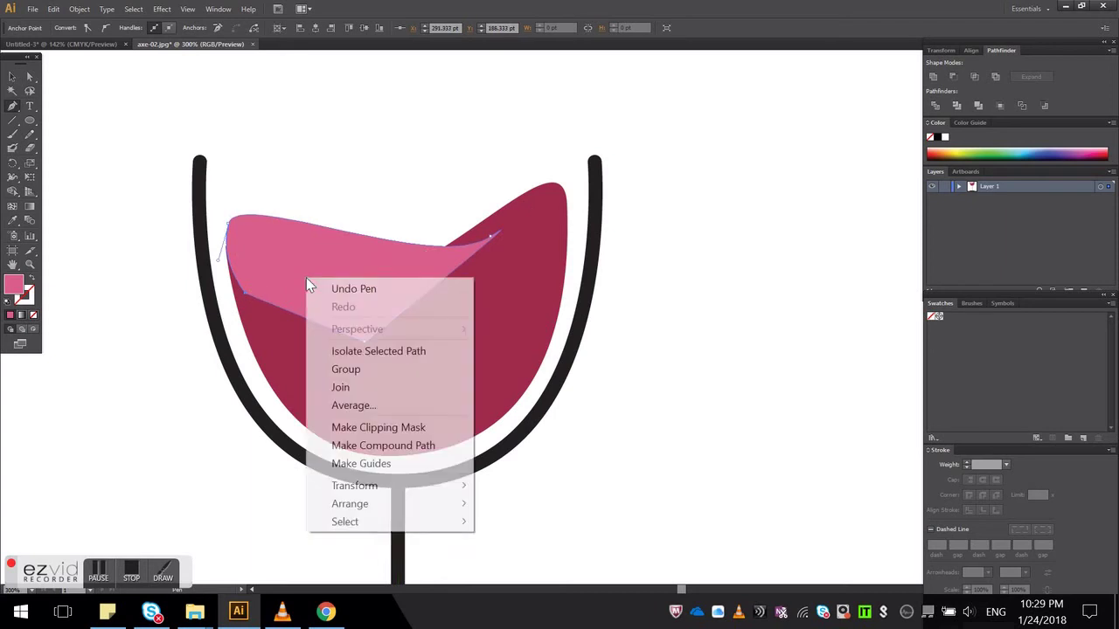
mouse_move(392, 496)
left_click(524, 560)
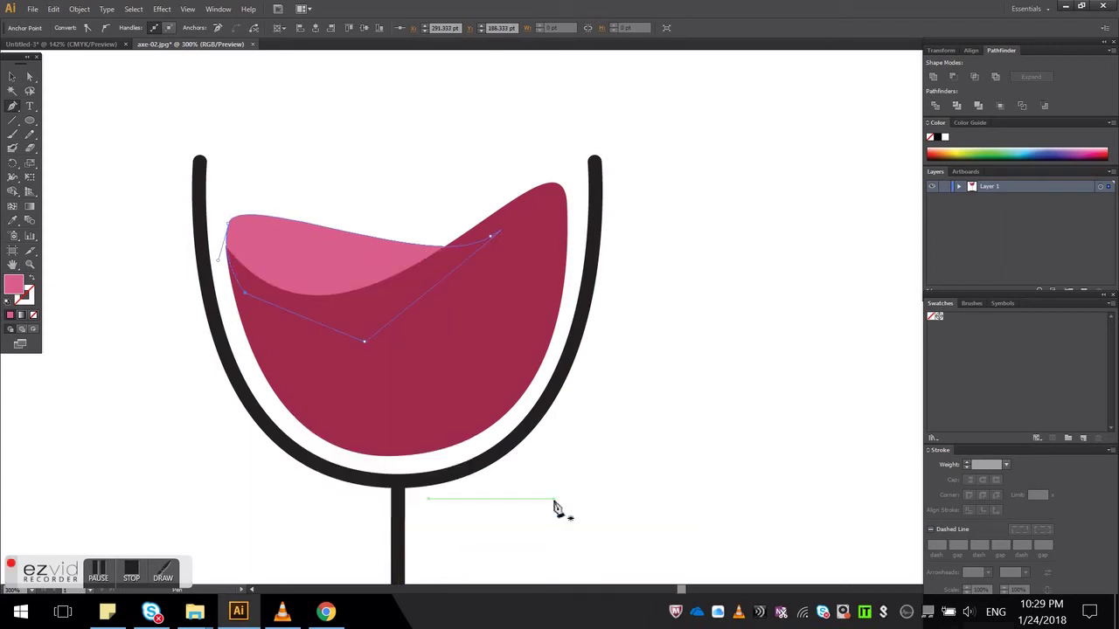
left_click(13, 76)
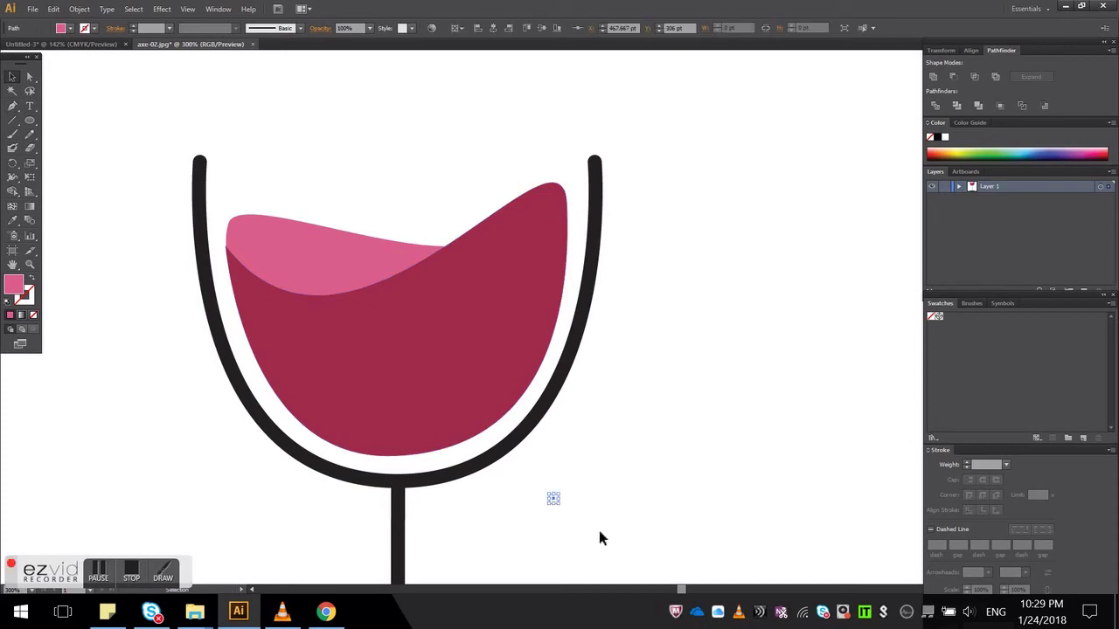
key("Delete")
Adjust the direction handle of the pink shape's upper-left anchor point so its edge meets the dark wine's left corner, and deselect it
key("ctrl+minus")
key("ctrl+minus")
left_click_drag(600, 535, 603, 444)
key("ctrl+minus")
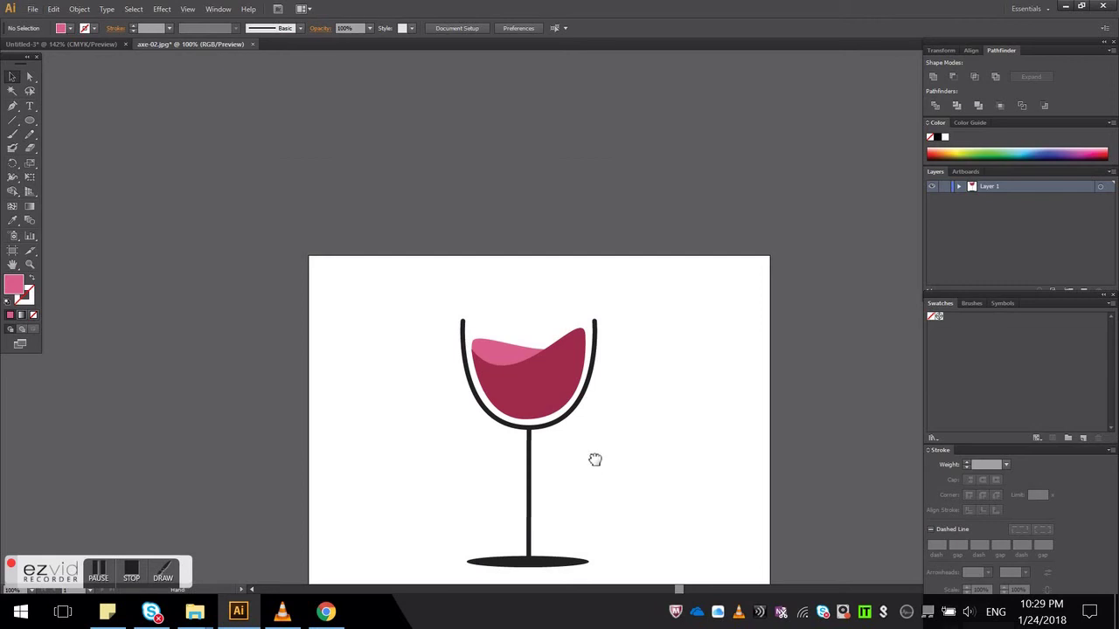
key("ctrl+plus")
key("ctrl+plus")
key("ctrl+plus")
key("ctrl+plus")
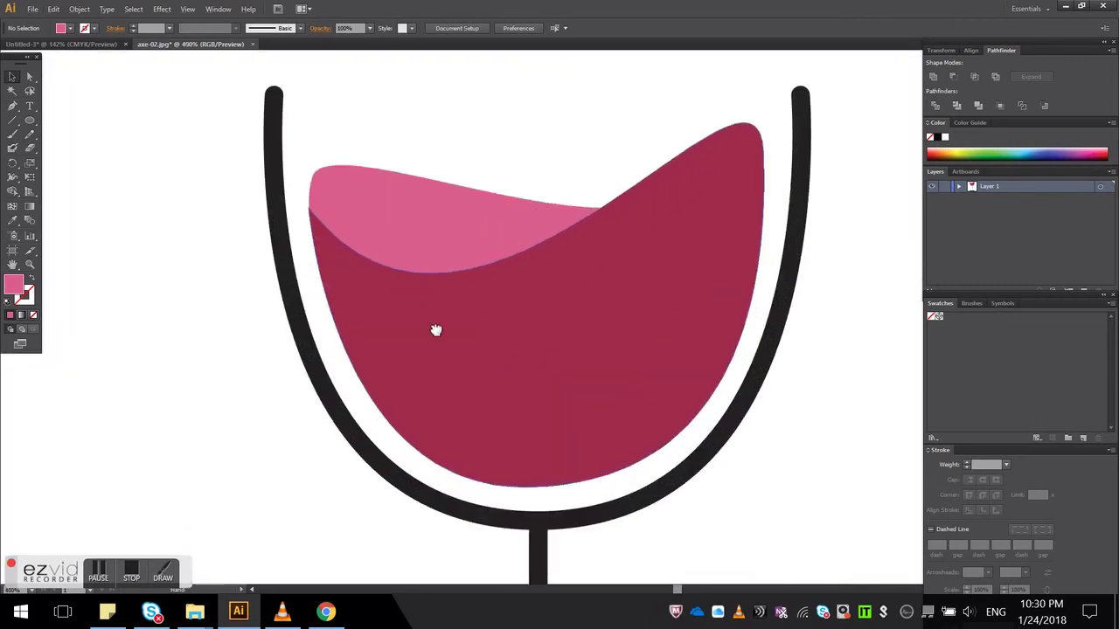
key("ctrl+plus")
left_click(340, 245)
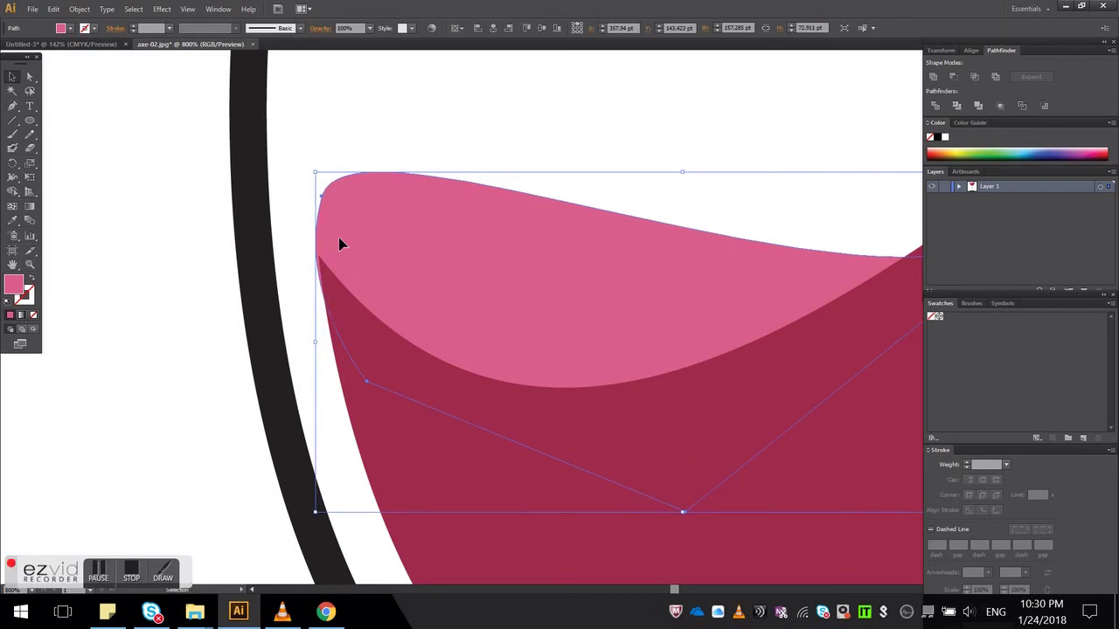
key("ctrl+plus")
key("ctrl+plus")
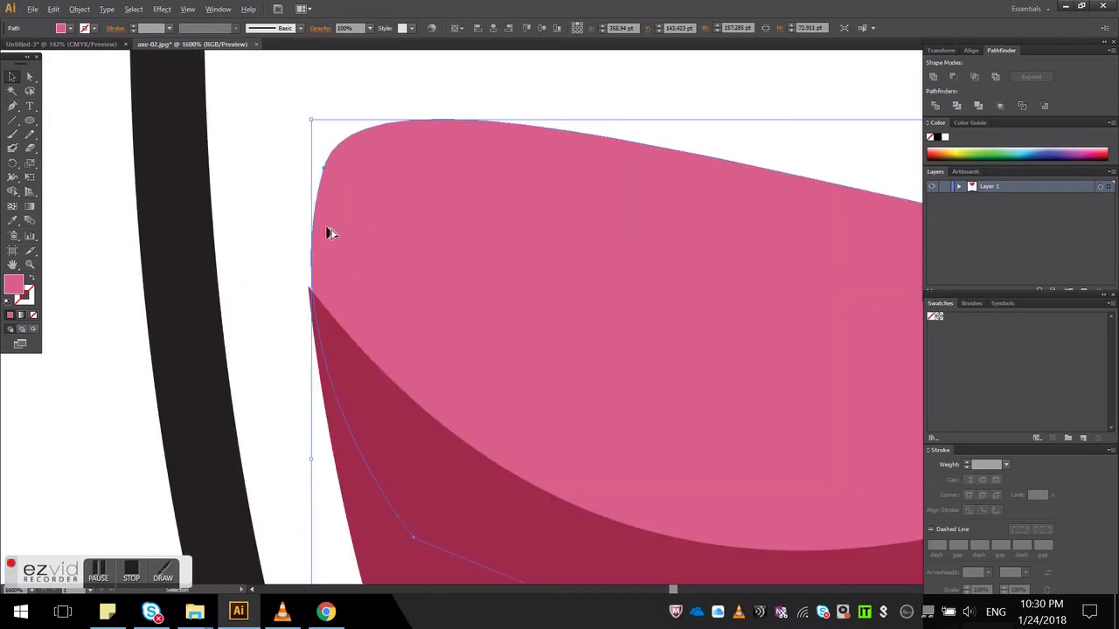
left_click(30, 78)
left_click(324, 170)
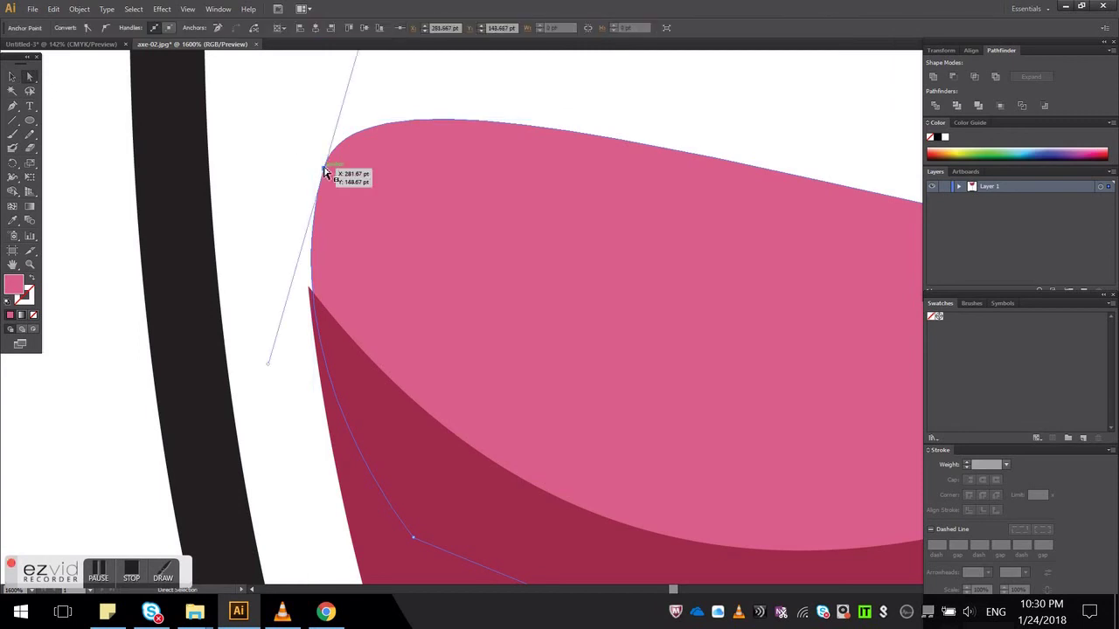
left_click_drag(269, 364, 261, 369)
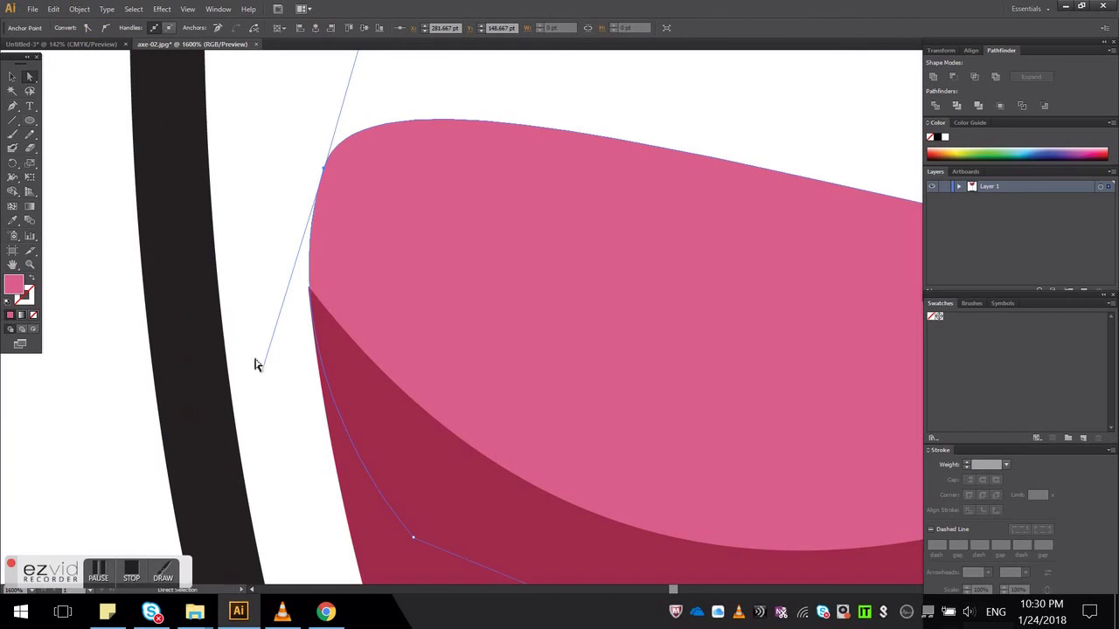
scroll(296, 339, "up", 1)
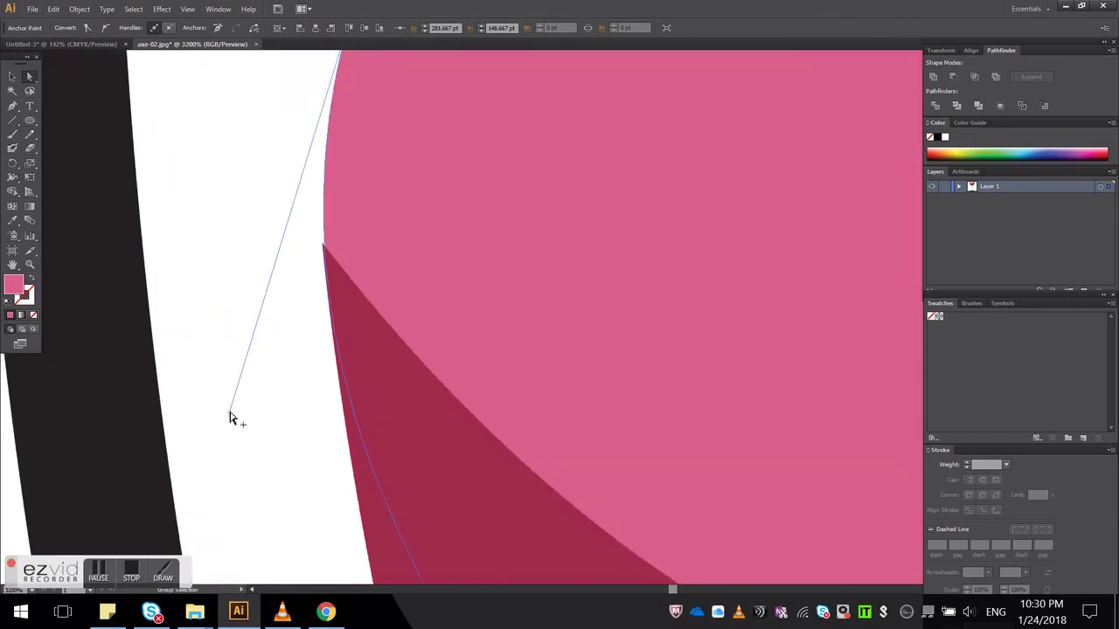
left_click_drag(226, 415, 225, 417)
left_click(11, 77)
left_click(201, 131)
Shorten the stem by moving its lower end and the elliptical base up together, making the glass about 369 pt tall
scroll(229, 179, "down", 3)
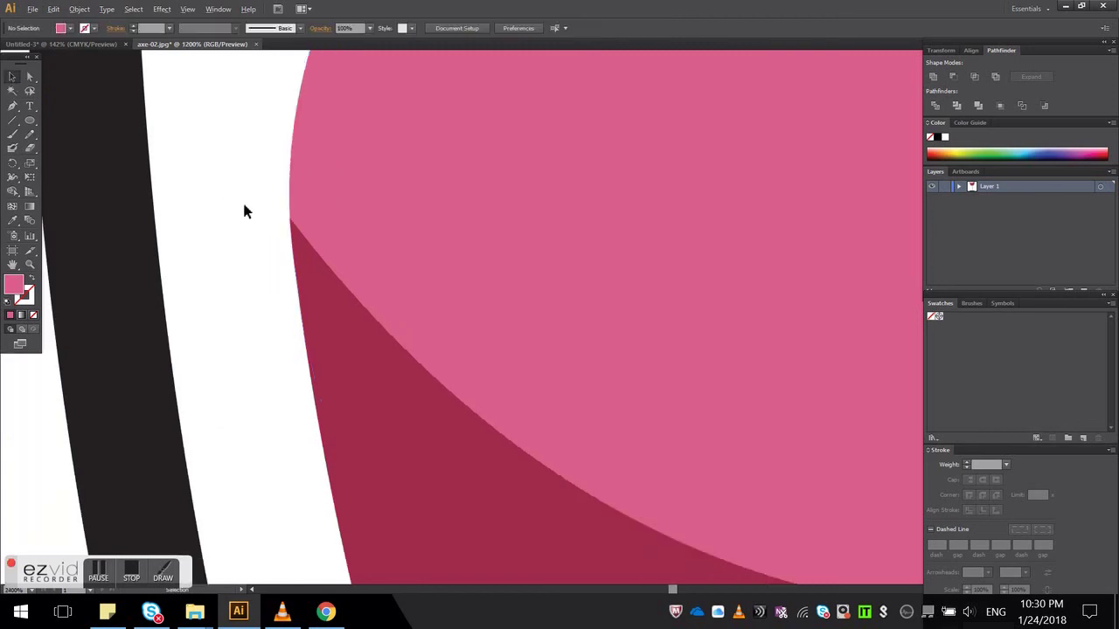
scroll(302, 255, "down", 1)
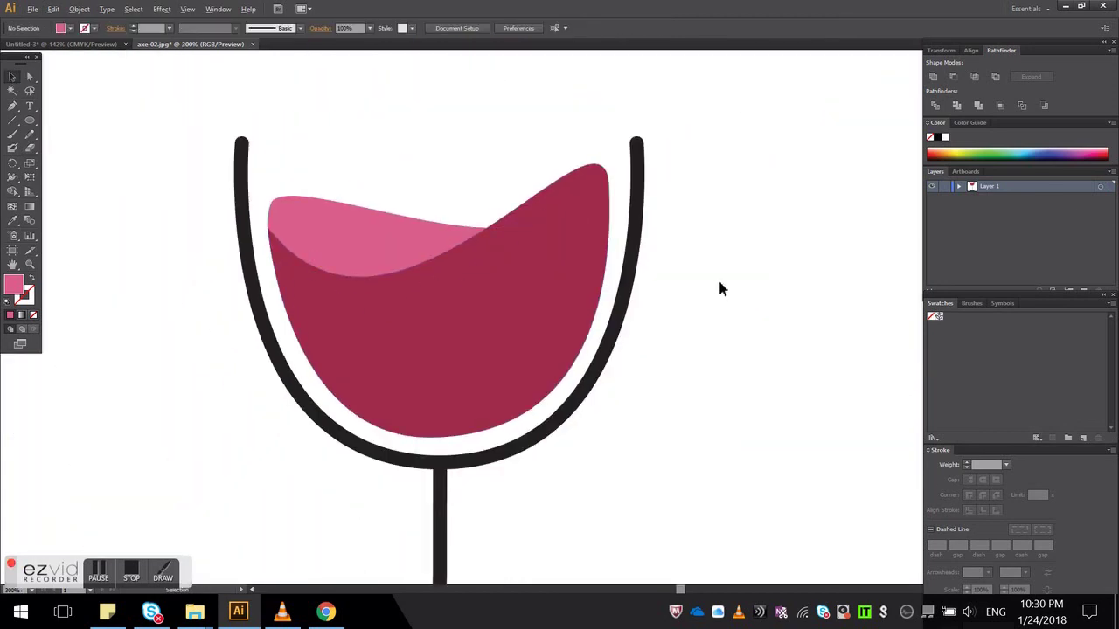
scroll(718, 277, "down", 4)
scroll(692, 371, "down", 2)
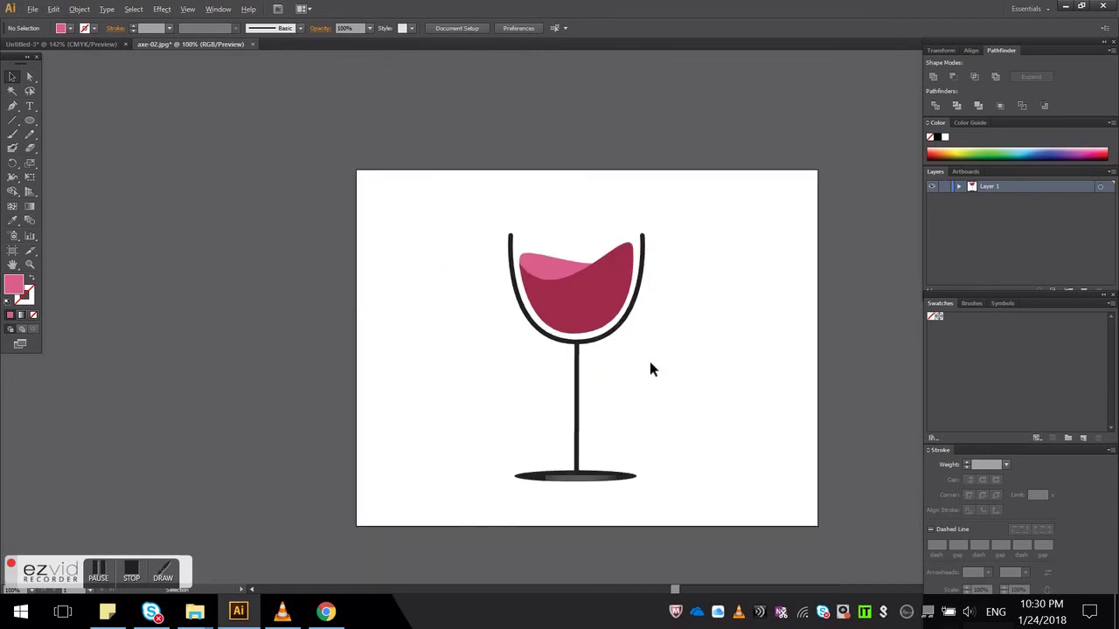
scroll(593, 474, "up", 1)
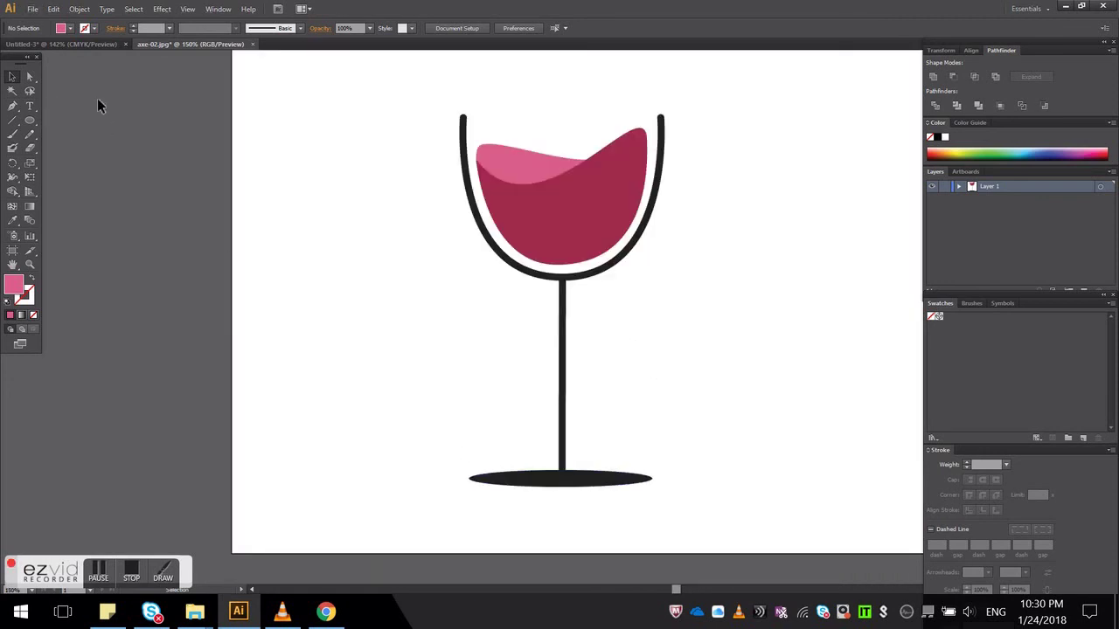
left_click(29, 77)
left_click_drag(463, 442, 627, 517)
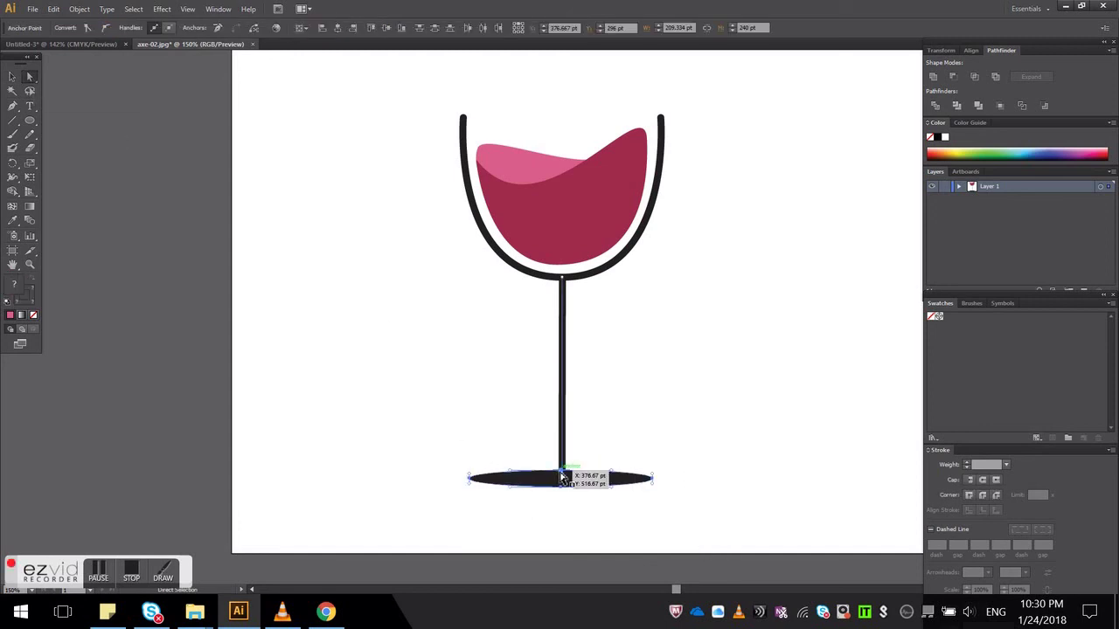
left_click_drag(564, 478, 564, 430)
left_click(479, 388)
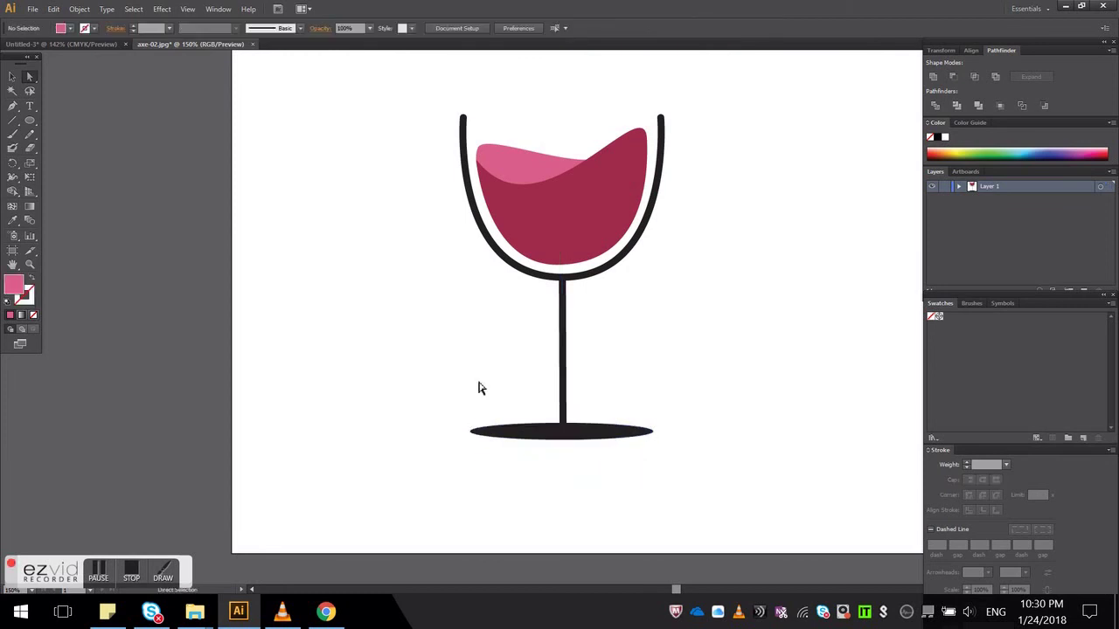
Select the whole wine glass and expand its fills and strokes into shapes, and deselect it
key("ctrl+minus")
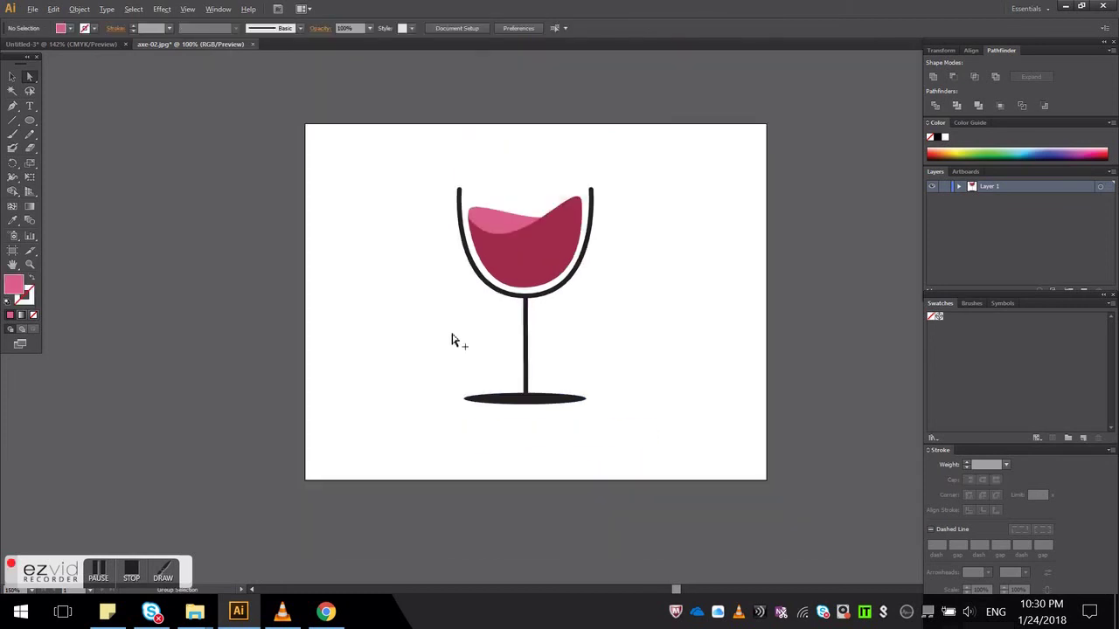
scroll(427, 340, "up", 1, "alt")
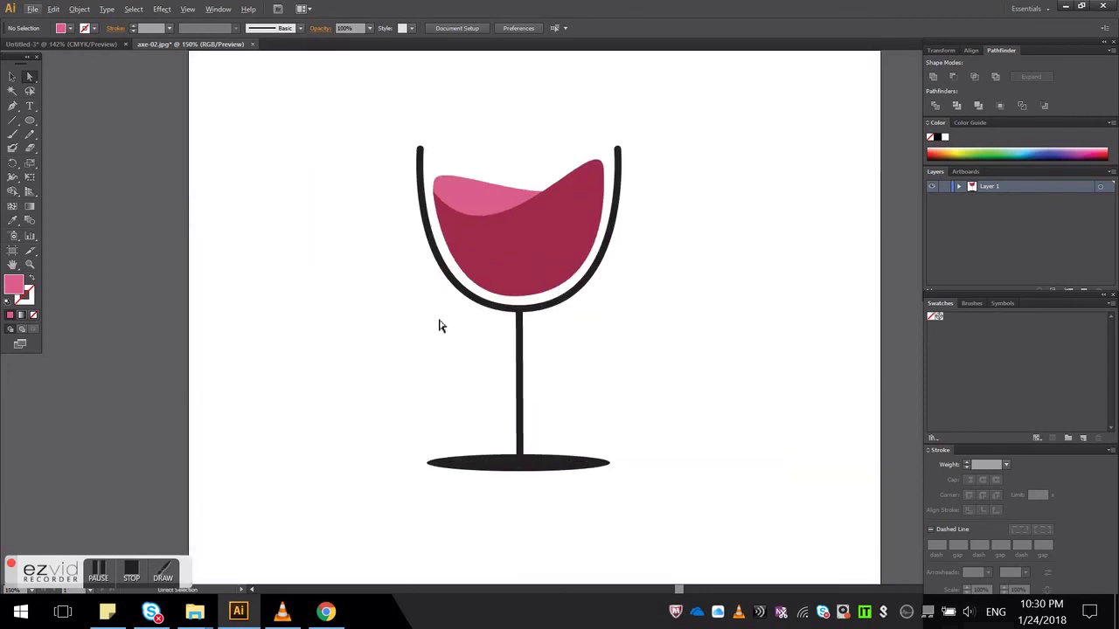
left_click_drag(383, 138, 719, 495)
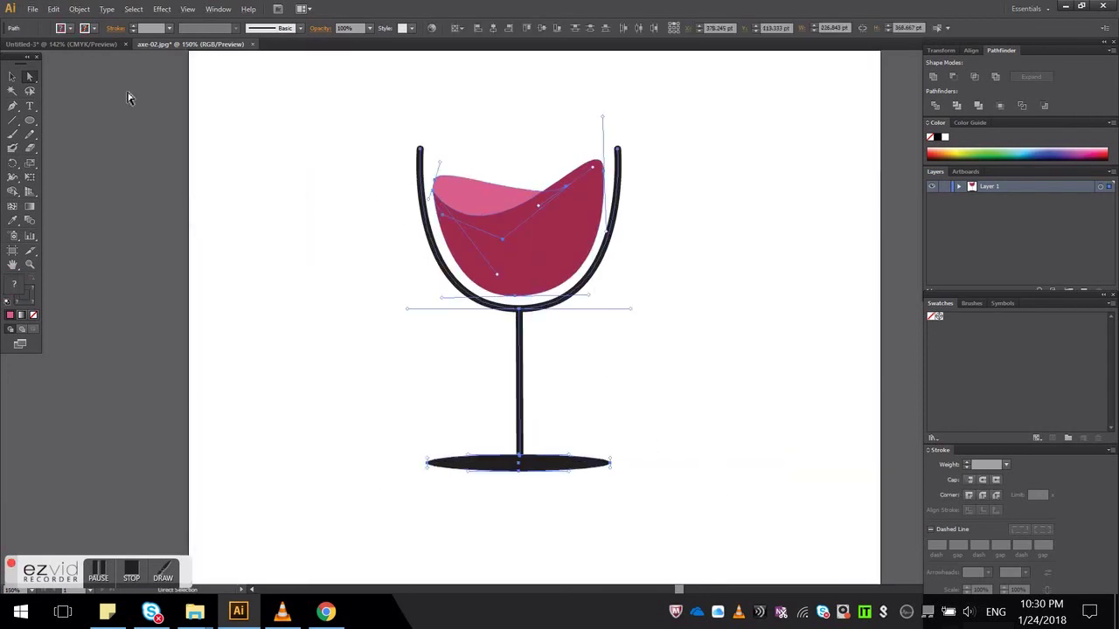
left_click(13, 77)
left_click_drag(363, 158, 684, 464)
left_click(87, 11)
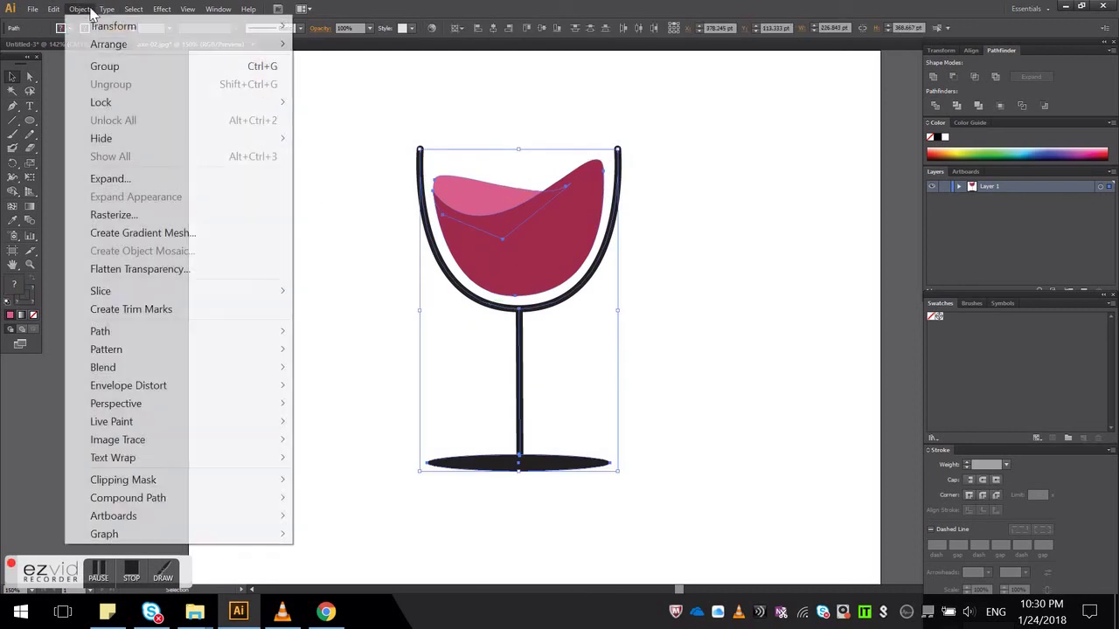
left_click(118, 179)
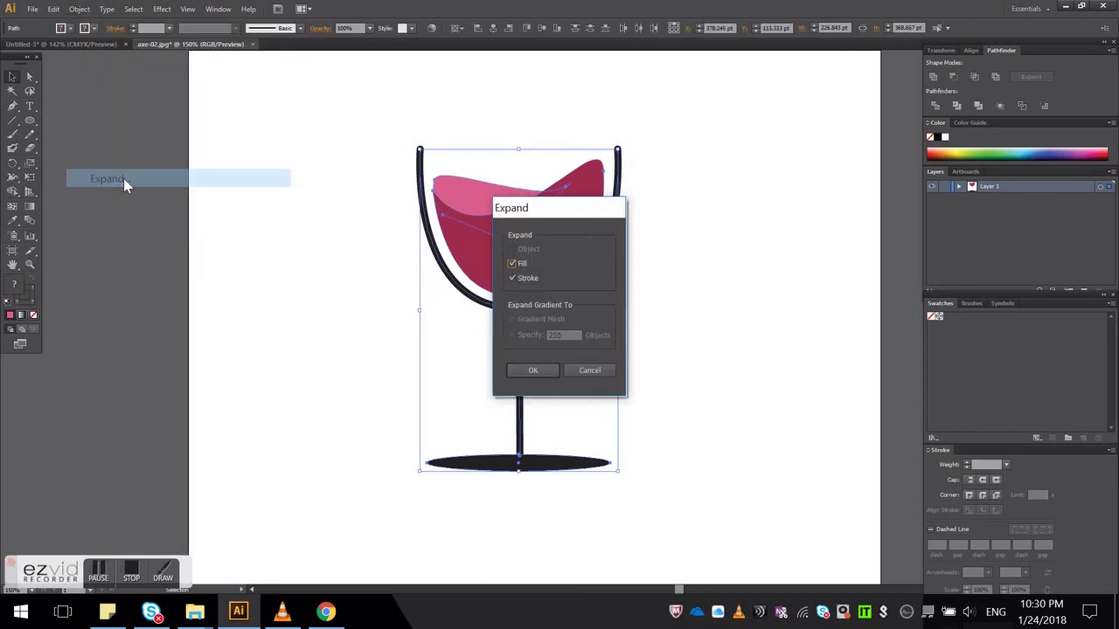
left_click(542, 375)
left_click(661, 322)
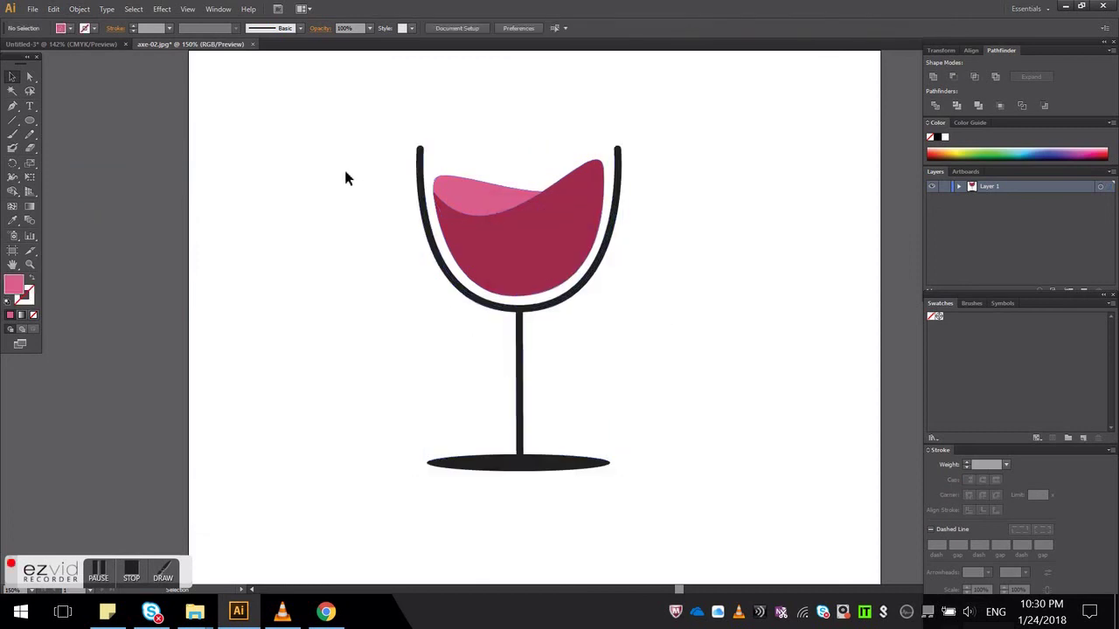
Try to scale down the bowl, wine and stem proportionally around their centre
left_click_drag(390, 189, 684, 441)
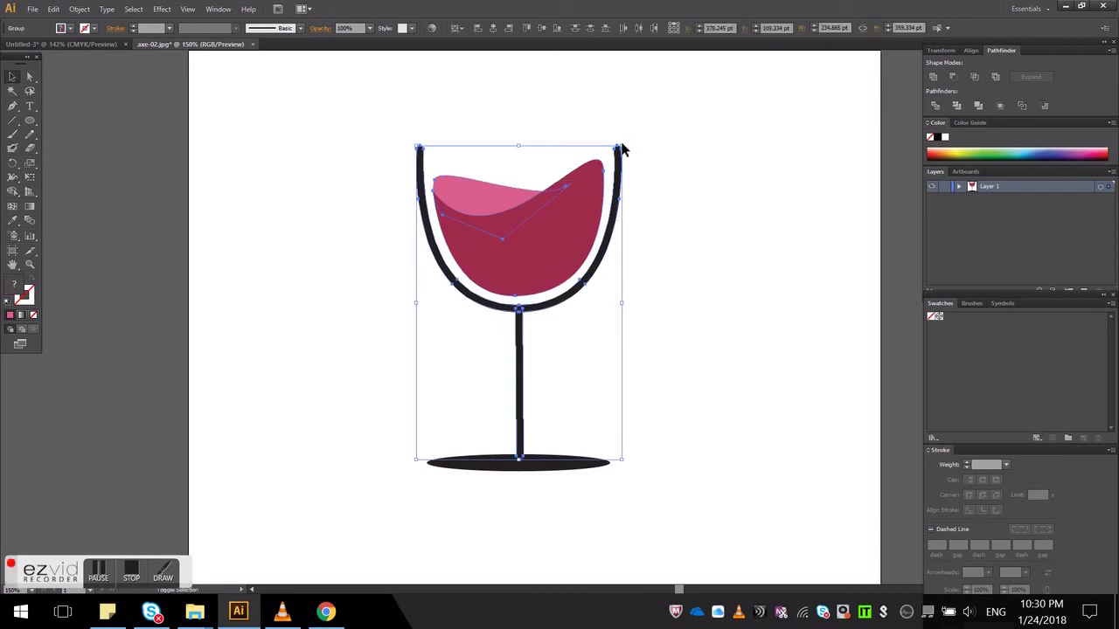
left_click_drag(619, 149, 589, 191)
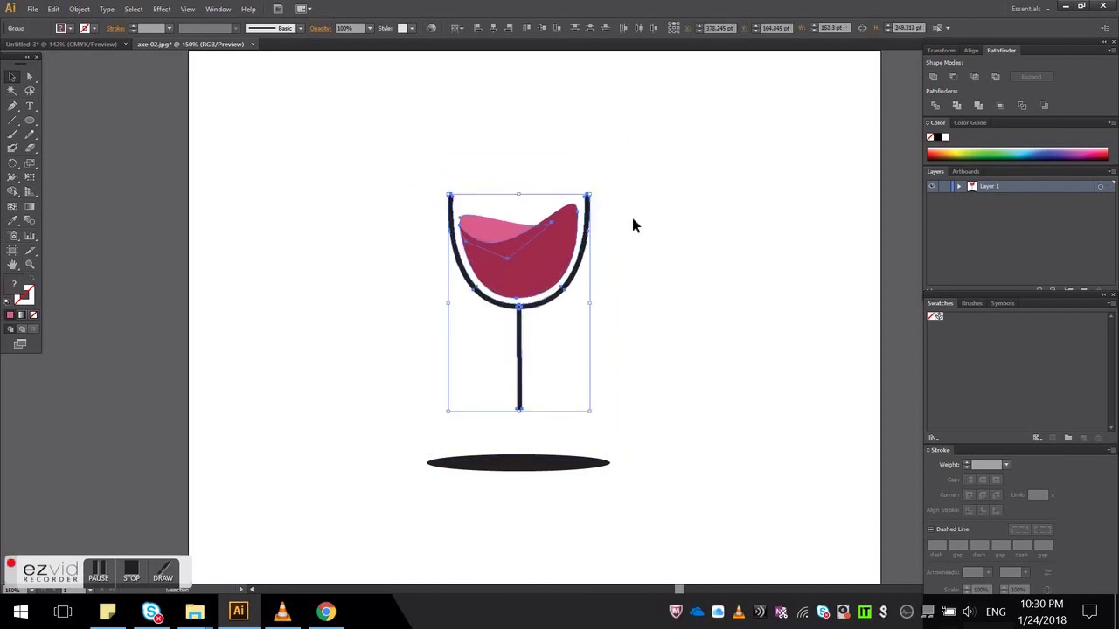
left_click(634, 226)
key("ctrl+z")
Group all parts of the wine glass, including the elliptical base, and deselect the group
left_click_drag(355, 132, 733, 534)
left_click(80, 9)
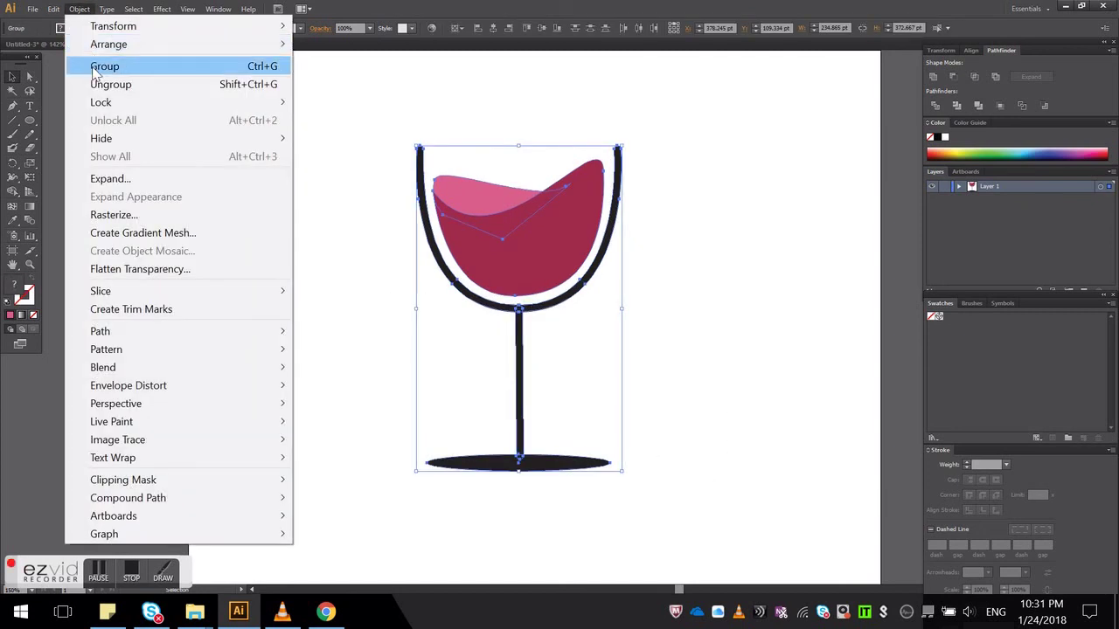
left_click(79, 65)
left_click(80, 9)
left_click(310, 155)
left_click(362, 134)
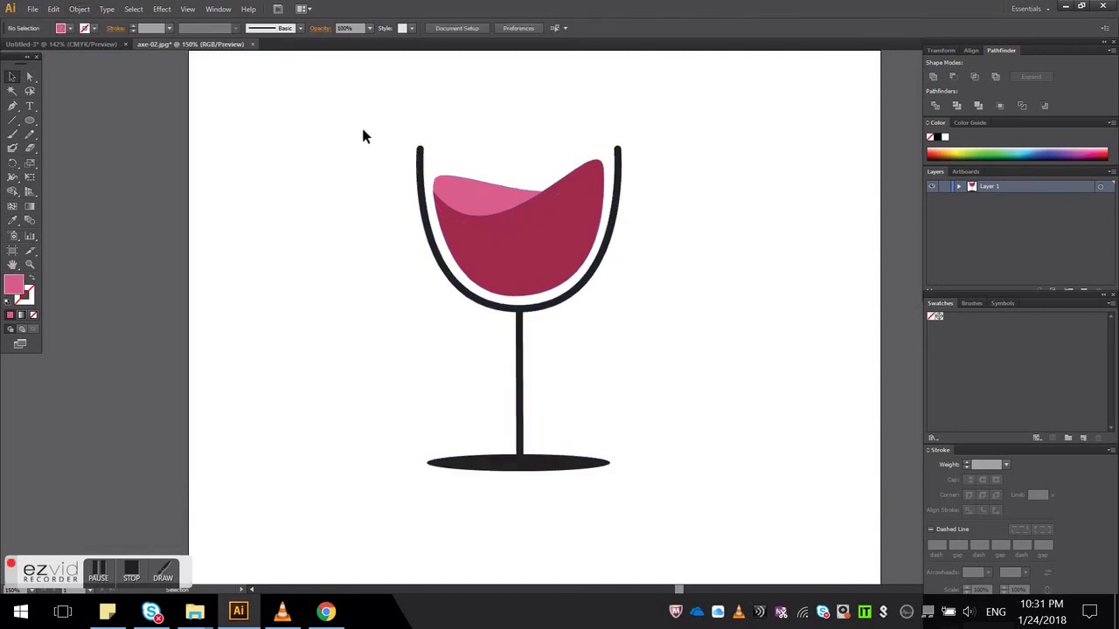
Scale the grouped wine glass down proportionally to roughly three fifths of its size and move it slightly down and to the right
left_click_drag(660, 507, 689, 450)
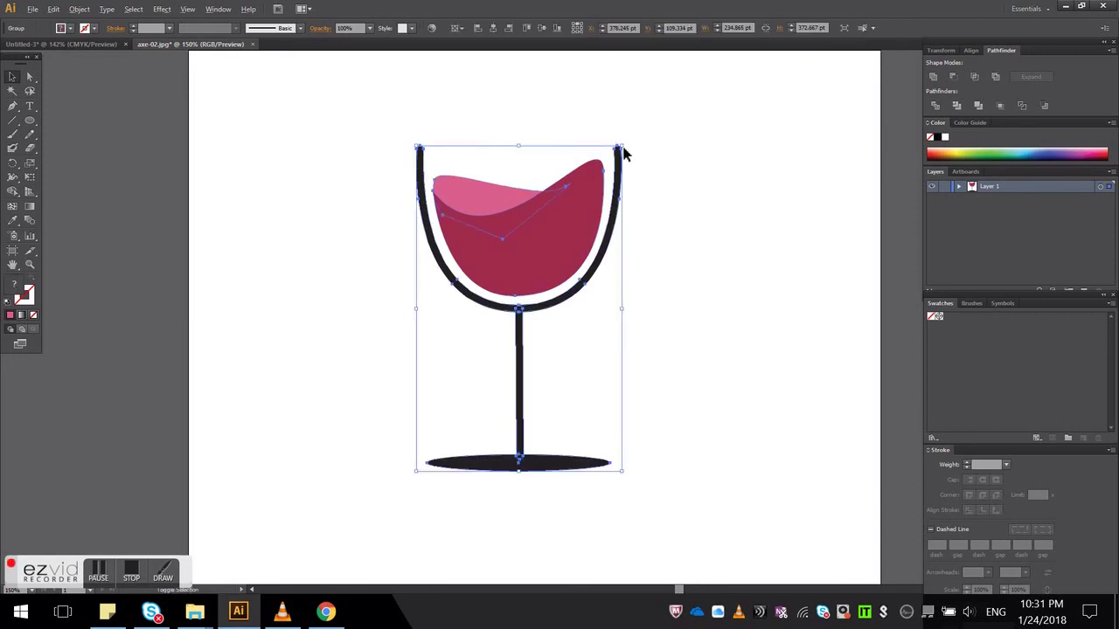
left_click_drag(624, 147, 612, 224)
left_click(612, 225)
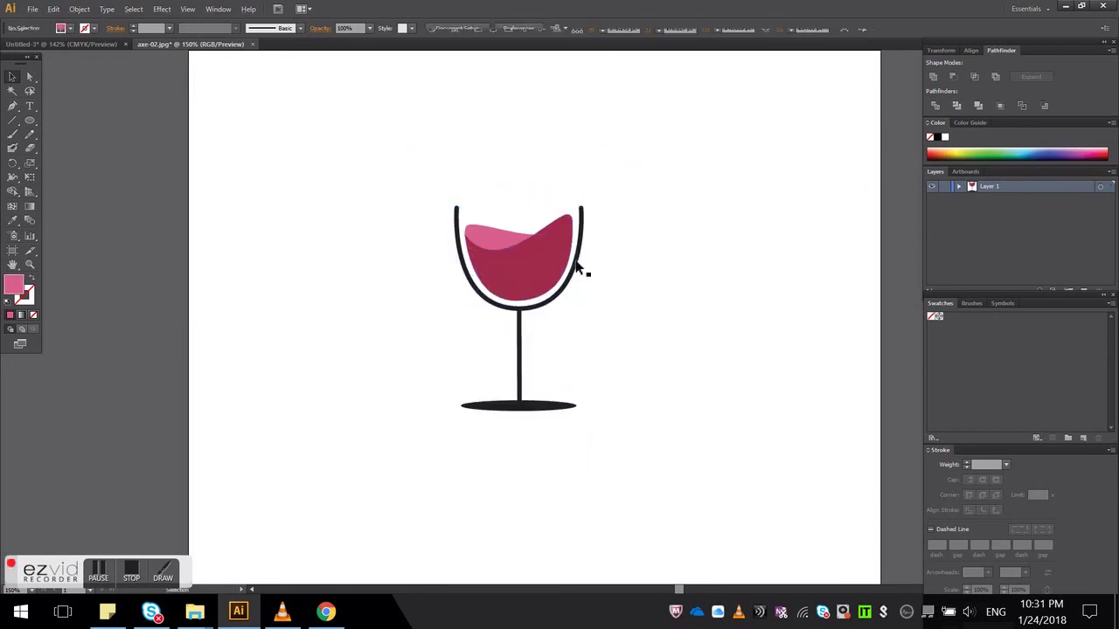
left_click_drag(536, 278, 621, 297)
left_click(620, 297)
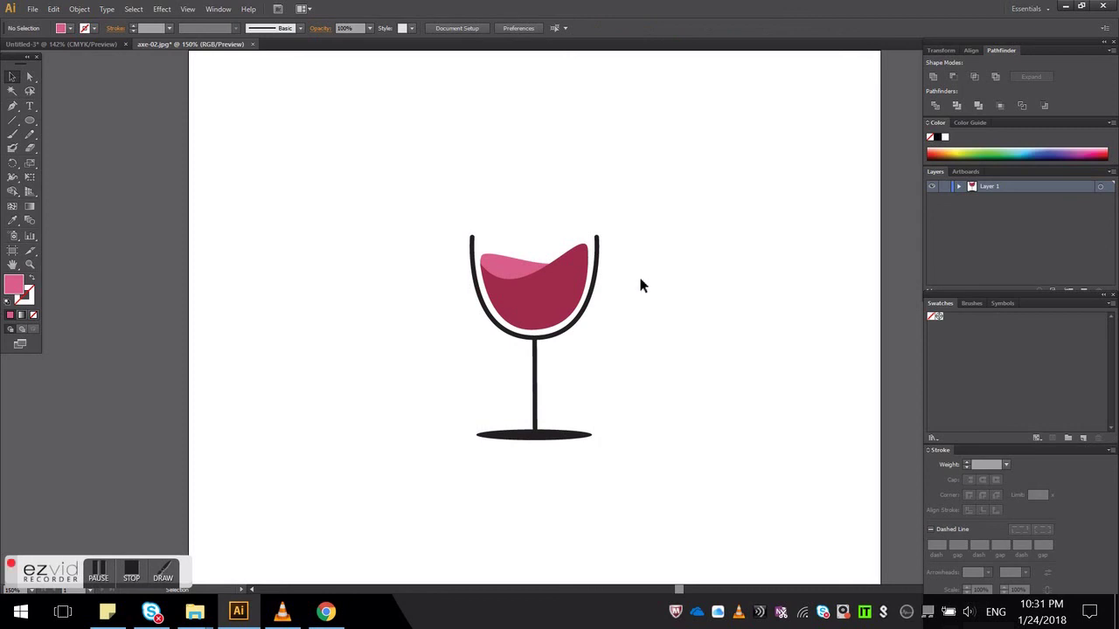
Add the text "Thanks for watching :)" and enlarge it across the space above the glass
left_click(29, 106)
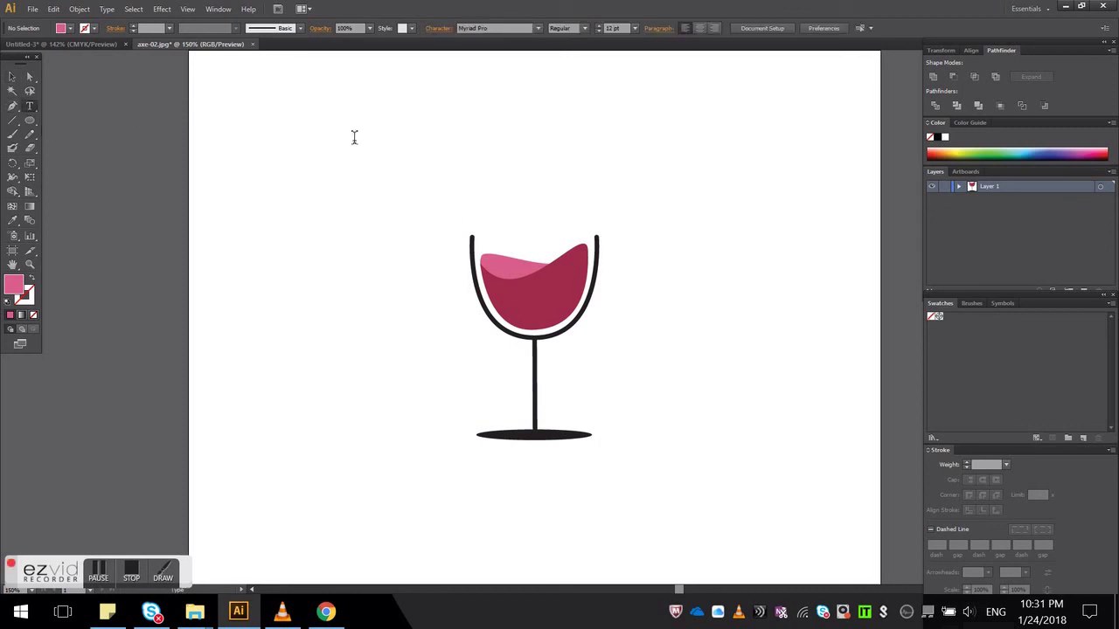
left_click(345, 137)
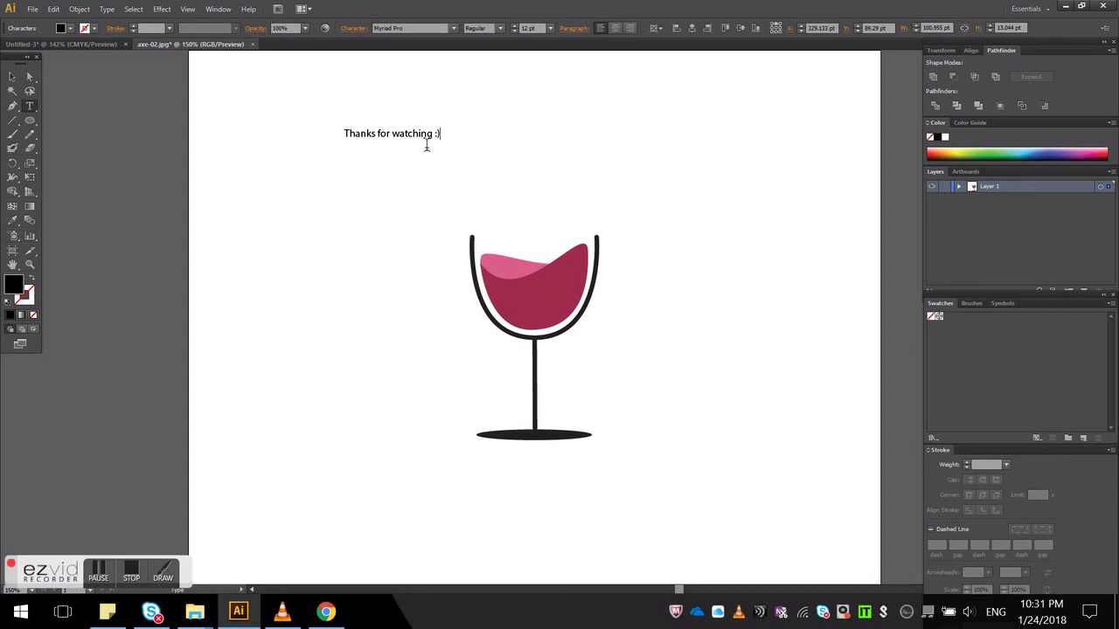
left_click(11, 77)
left_click_drag(323, 106, 564, 116)
left_click_drag(469, 134, 615, 169)
left_click(624, 112)
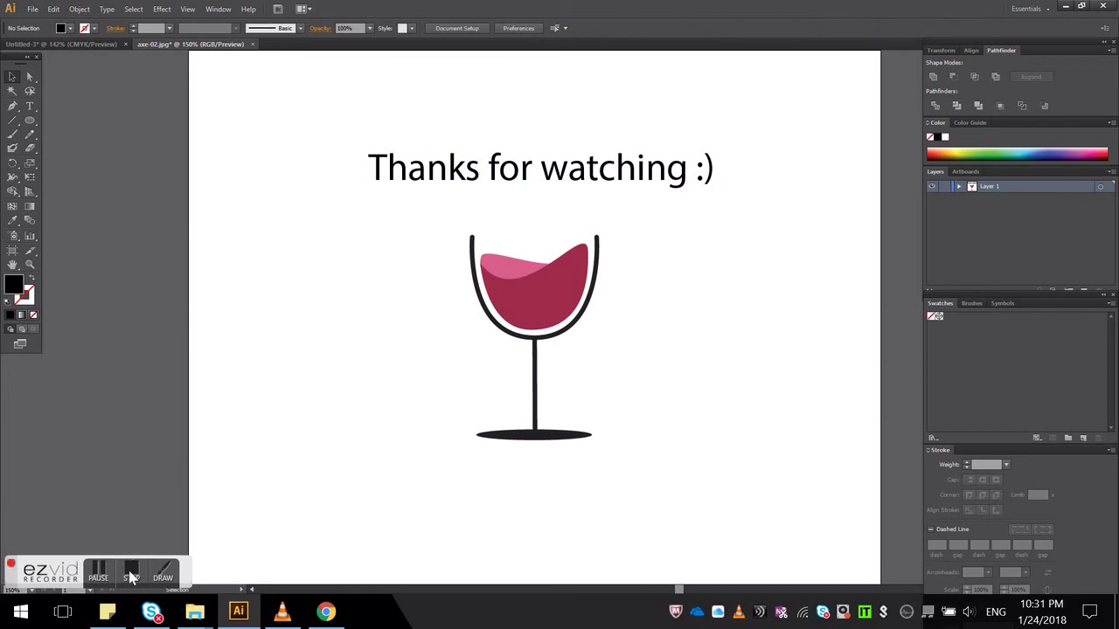